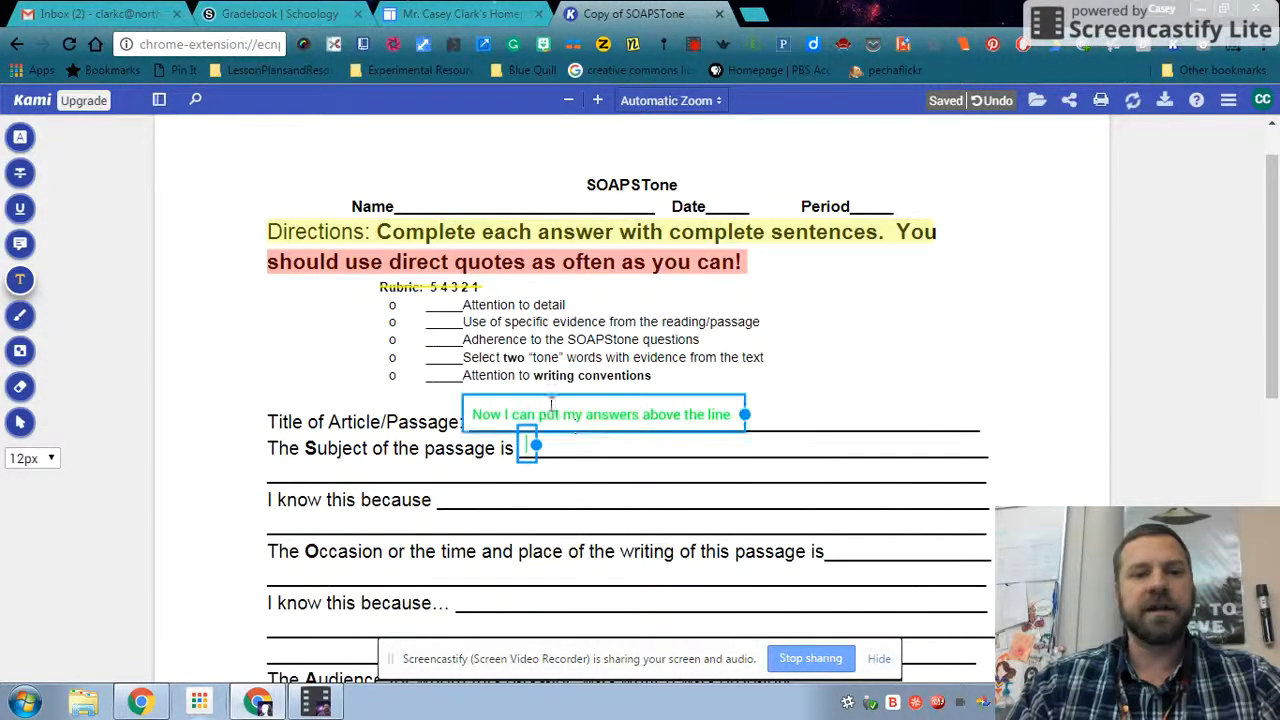
- Delete the text comment "Now I can put my answers above the line" from the SOAPSTone document
{"action": "left_click", "coordinate": [582, 418]}
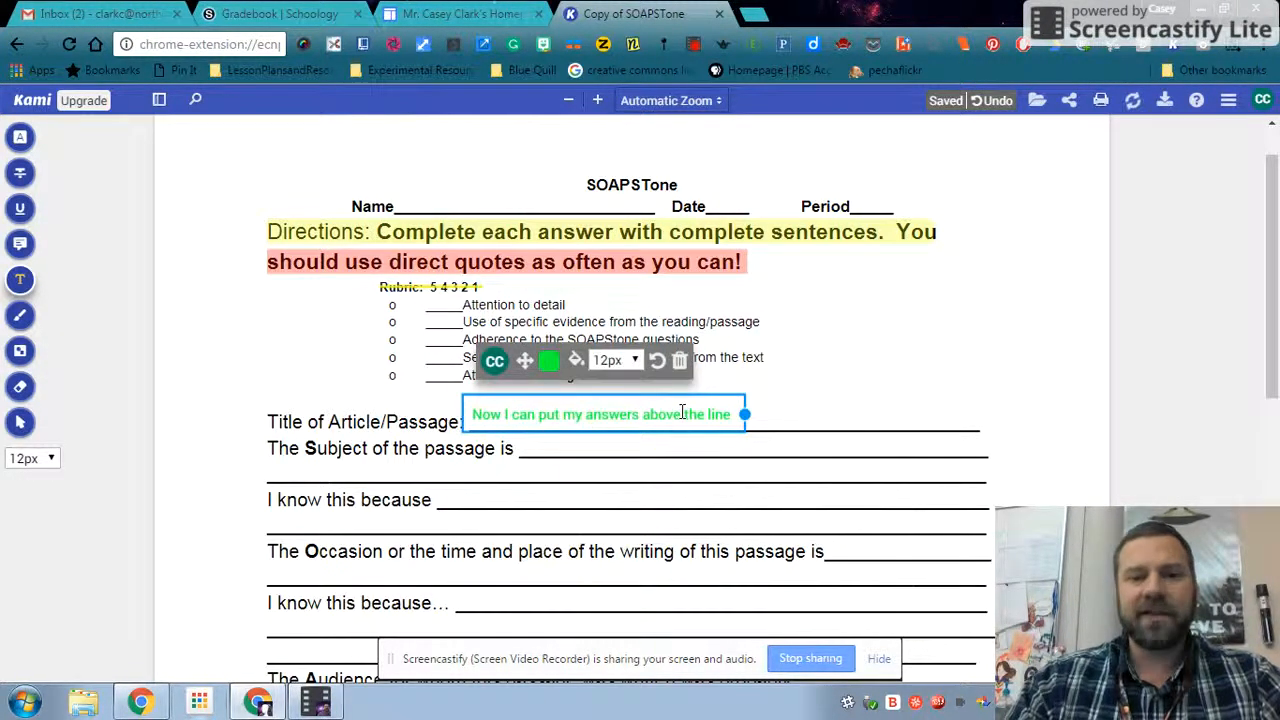
{"action": "left_click", "coordinate": [681, 360]}
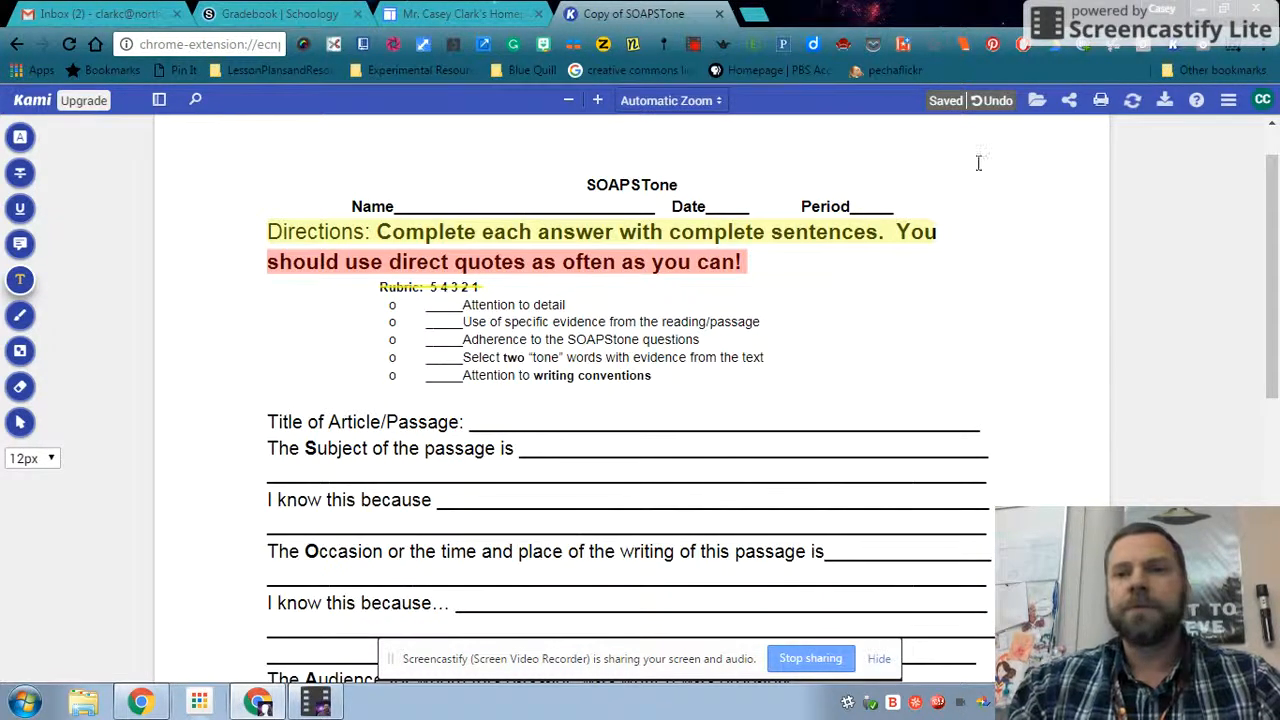
- Open OMAM5.PDF from Google Drive by searching the PDFs for "omam"
{"action": "left_click", "coordinate": [1033, 108]}
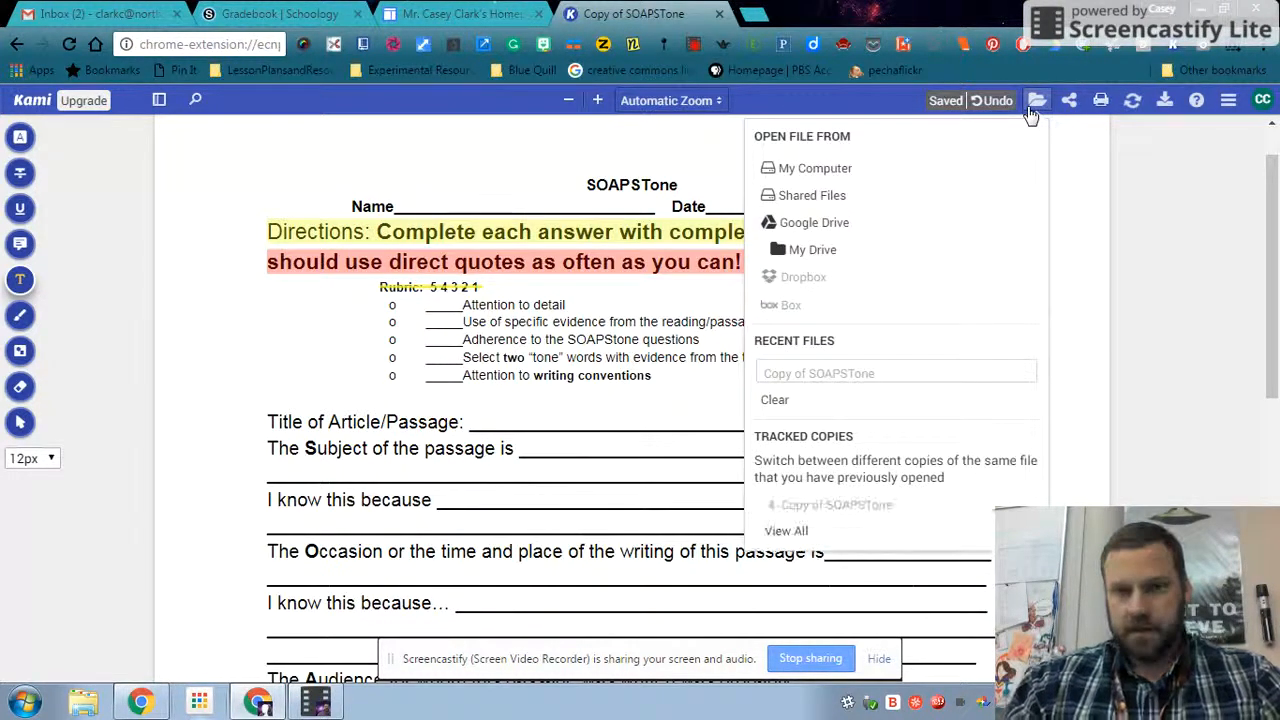
{"action": "left_click", "coordinate": [814, 228]}
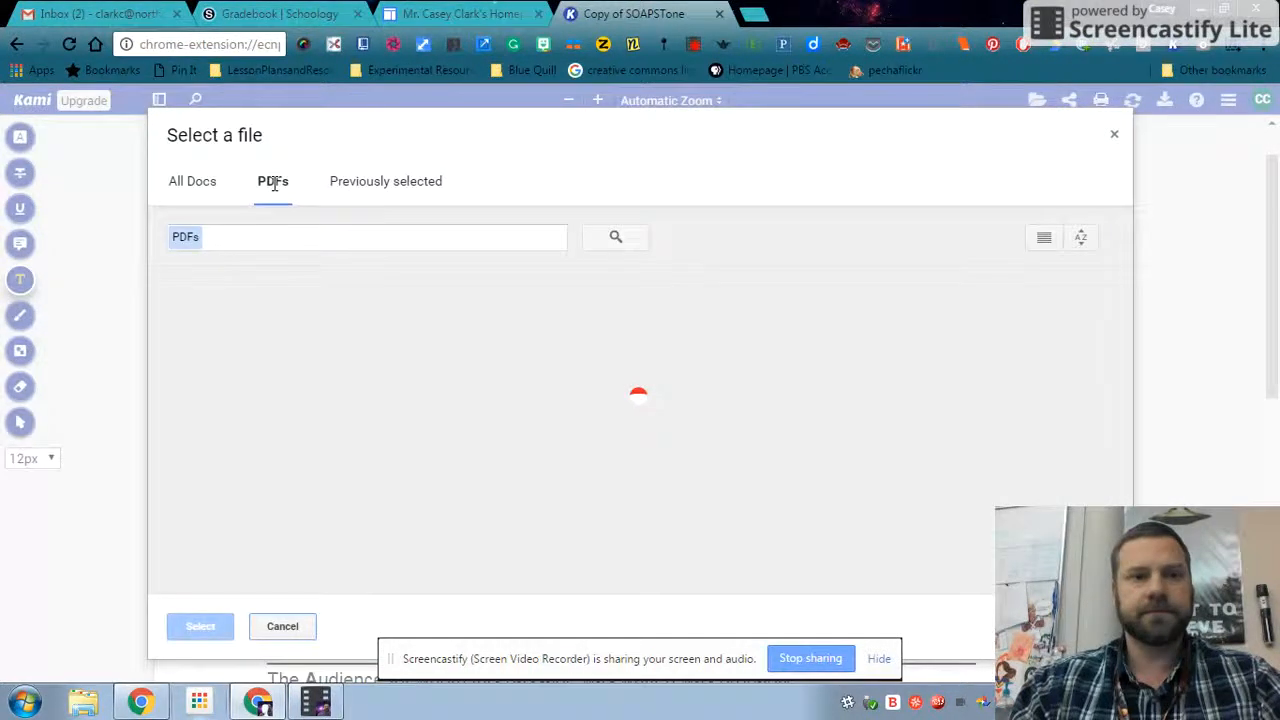
{"action": "left_click", "coordinate": [274, 237]}
{"action": "type", "text": "ornam"}
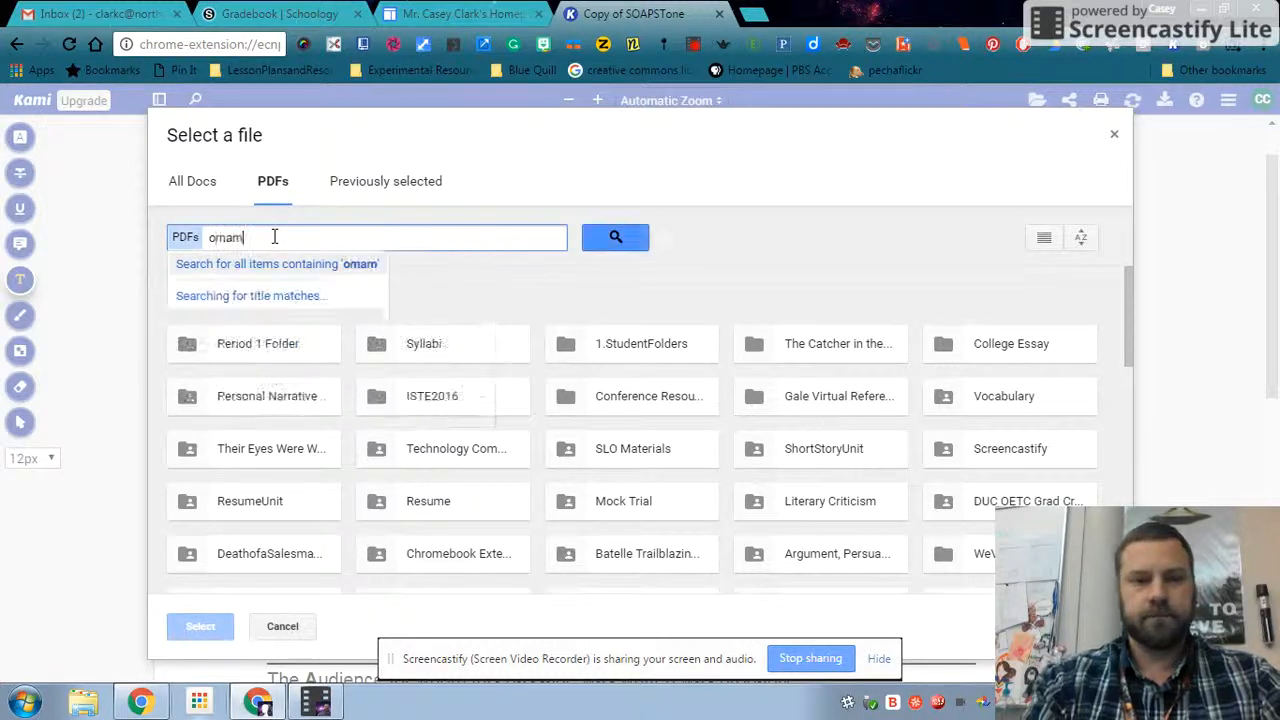
{"action": "key", "text": "Return"}
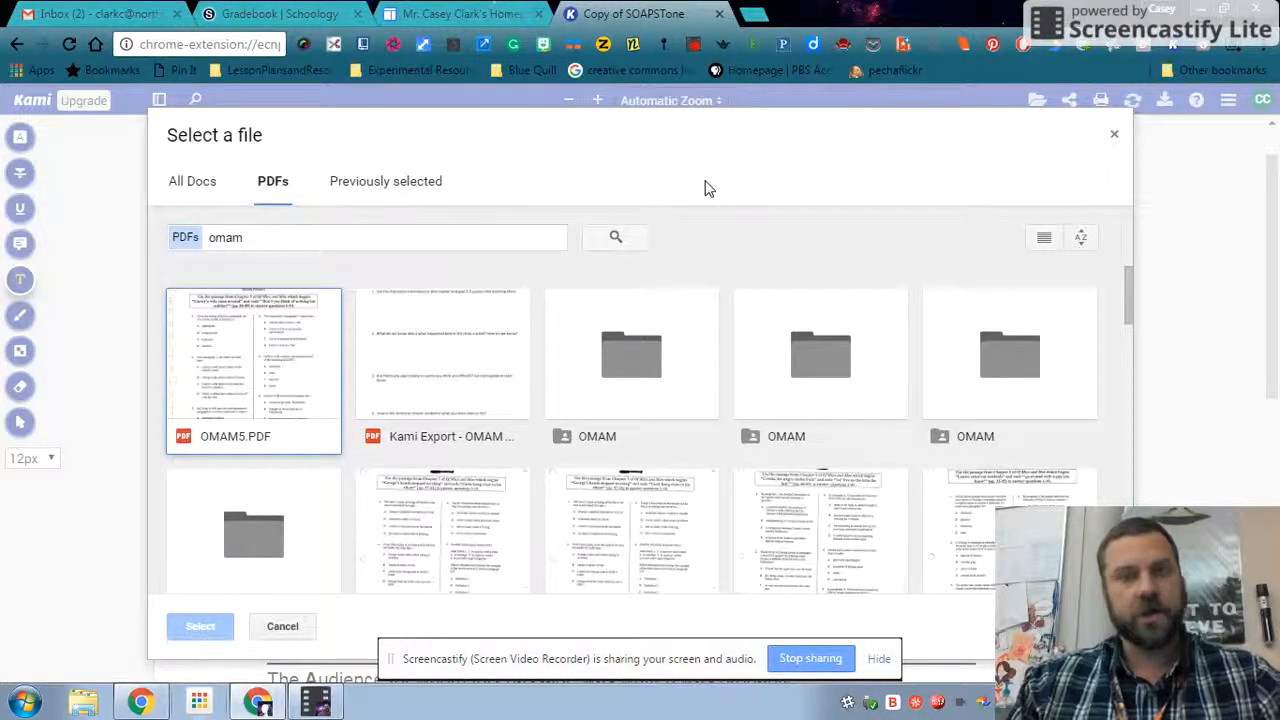
{"action": "double_click", "coordinate": [272, 345]}
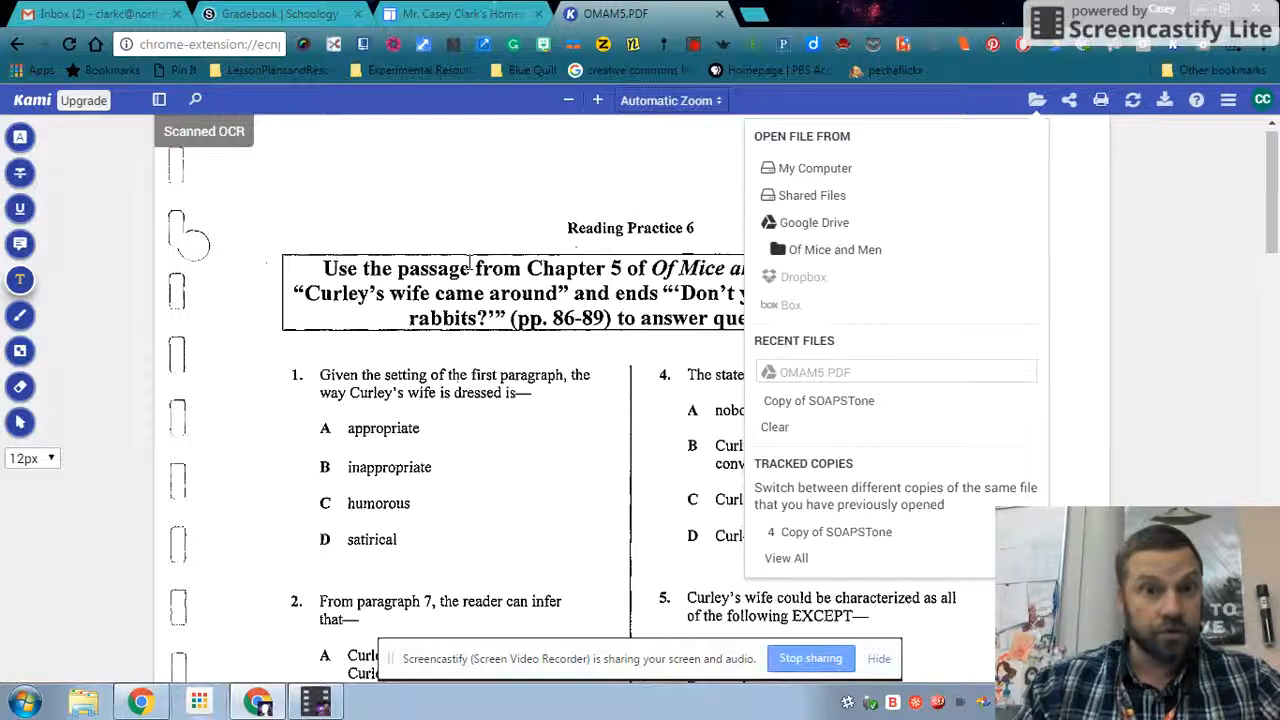
{"action": "left_click", "coordinate": [443, 400]}
{"action": "left_click", "coordinate": [445, 395]}
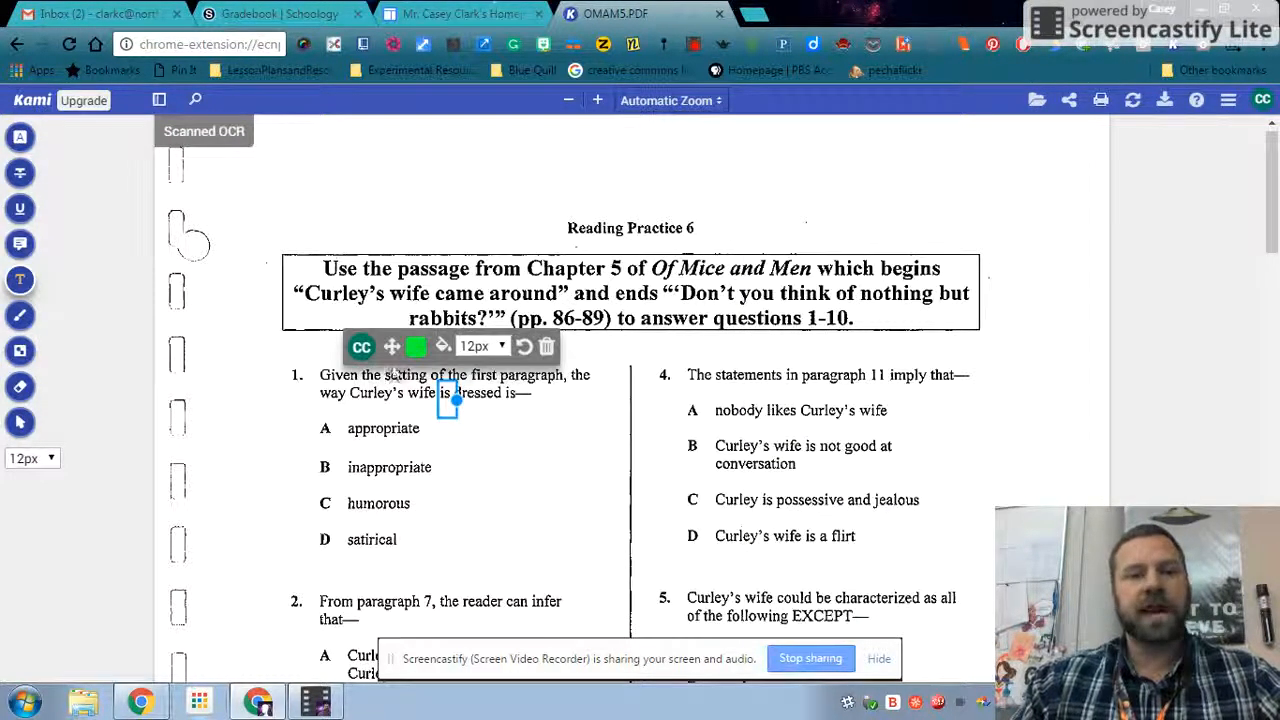
{"action": "mouse_move", "coordinate": [457, 396]}
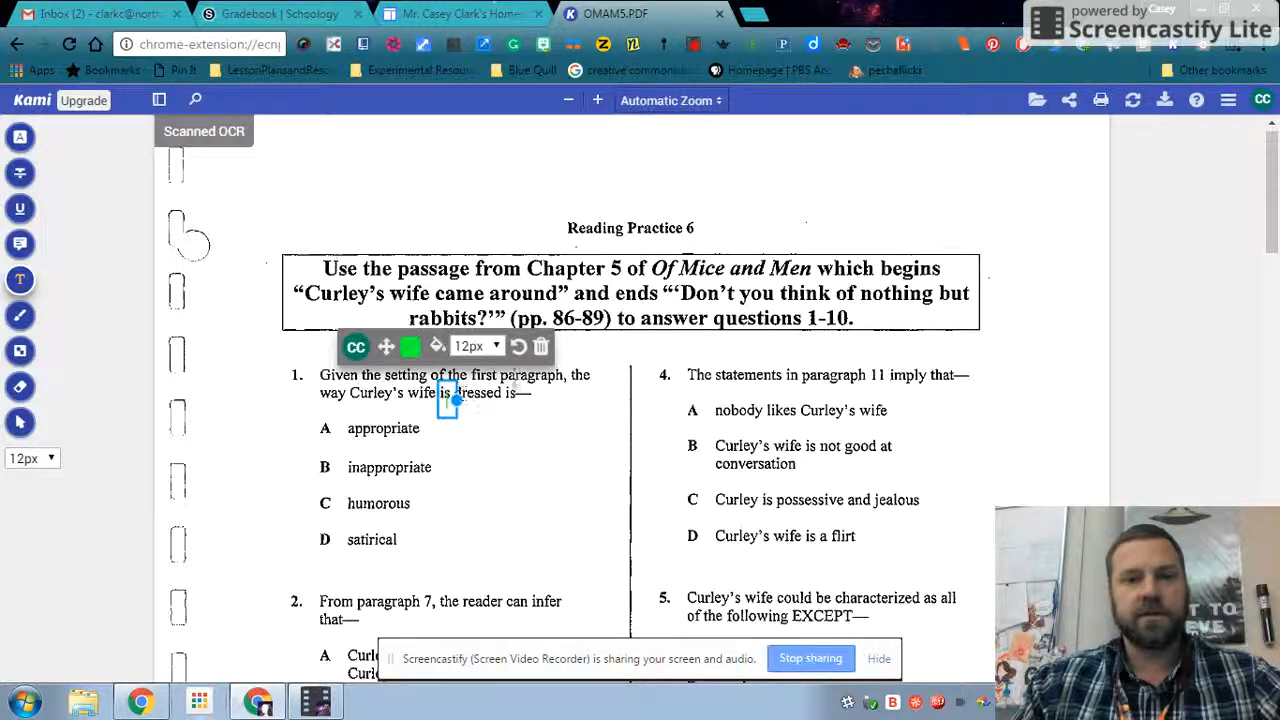
{"action": "left_click", "coordinate": [544, 347]}
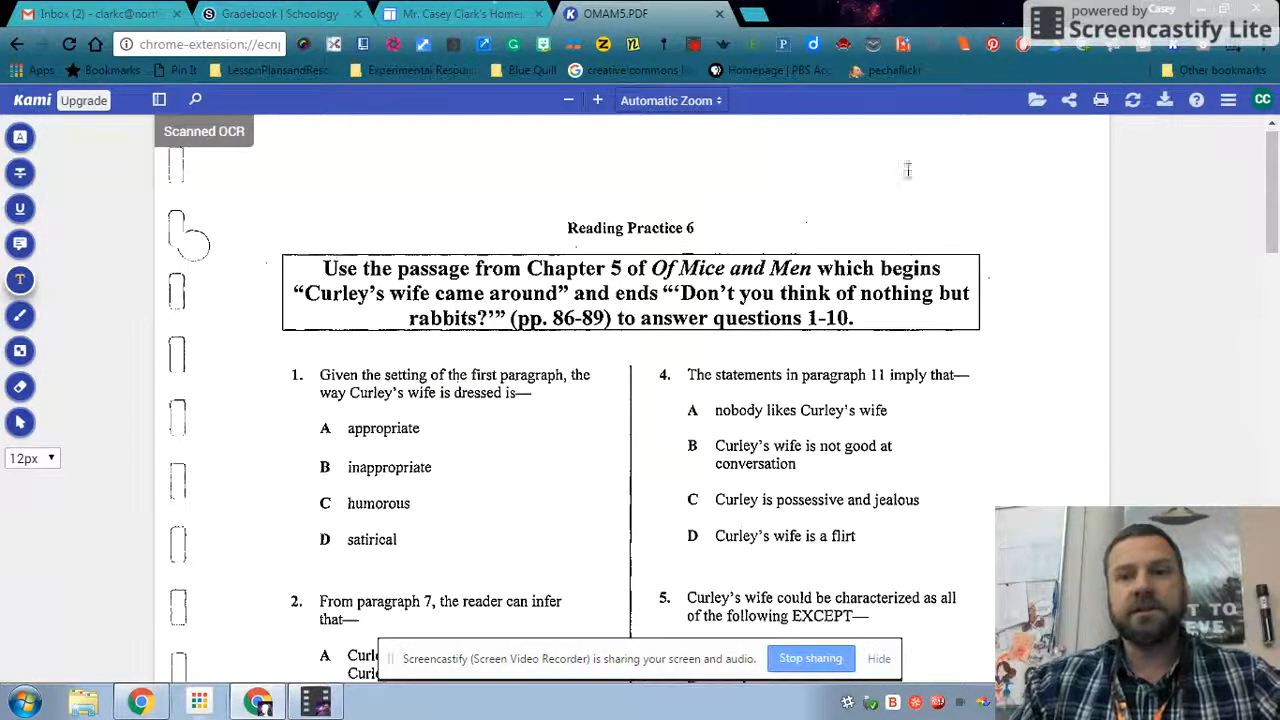
- Add the text comment "I will write in the margin." beside option A of question 4
{"action": "left_click", "coordinate": [20, 282]}
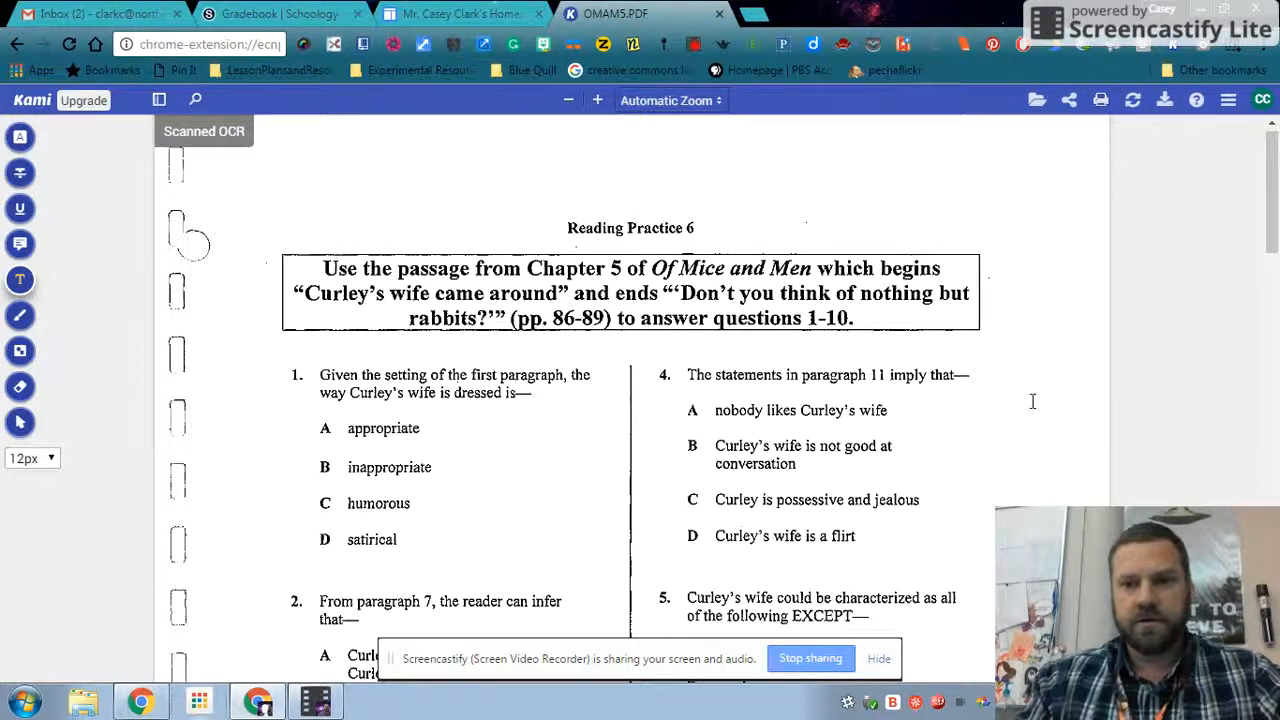
{"action": "left_click", "coordinate": [928, 409]}
{"action": "type", "text": "will"}
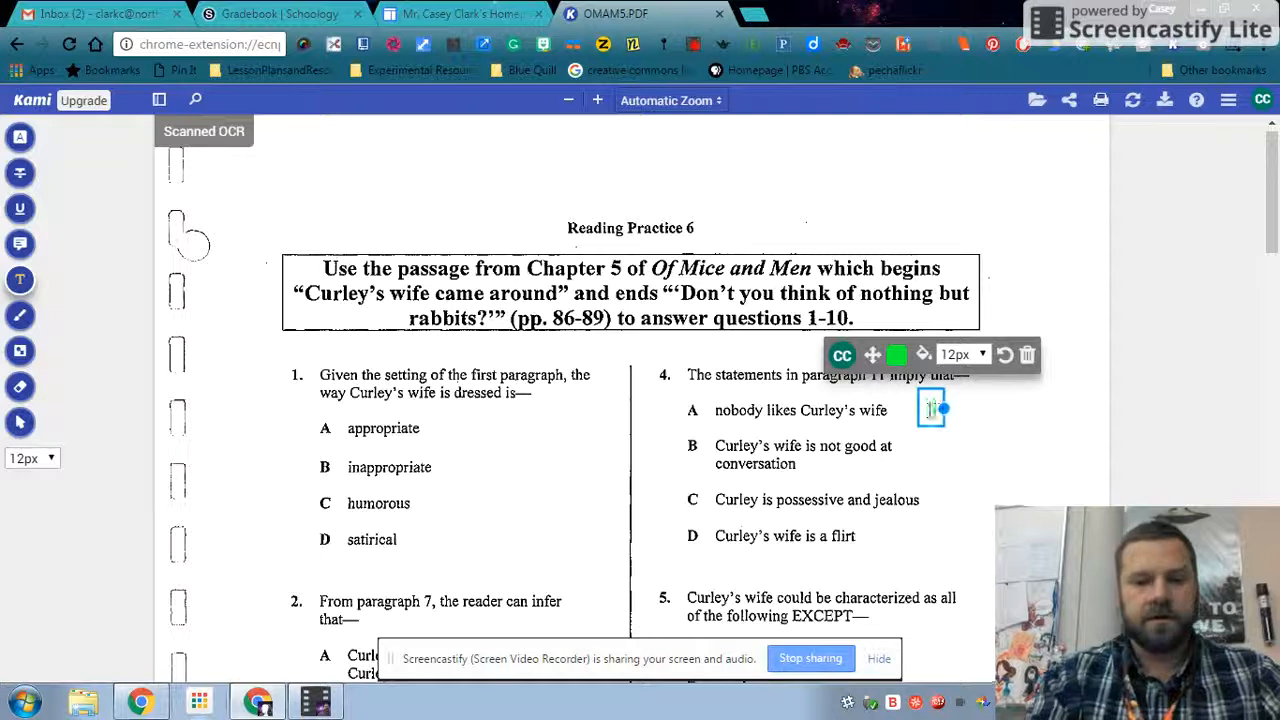
{"action": "type", "text": " write in the th"}
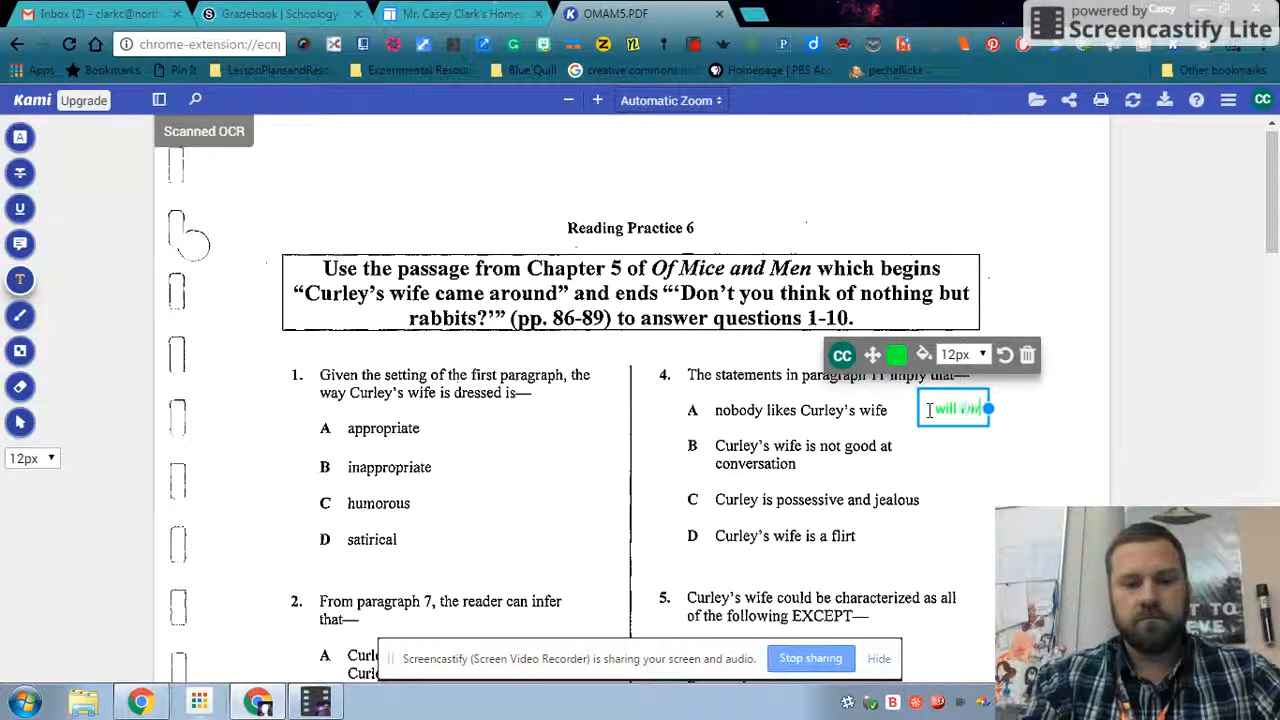
{"action": "type", "text": "rgin."}
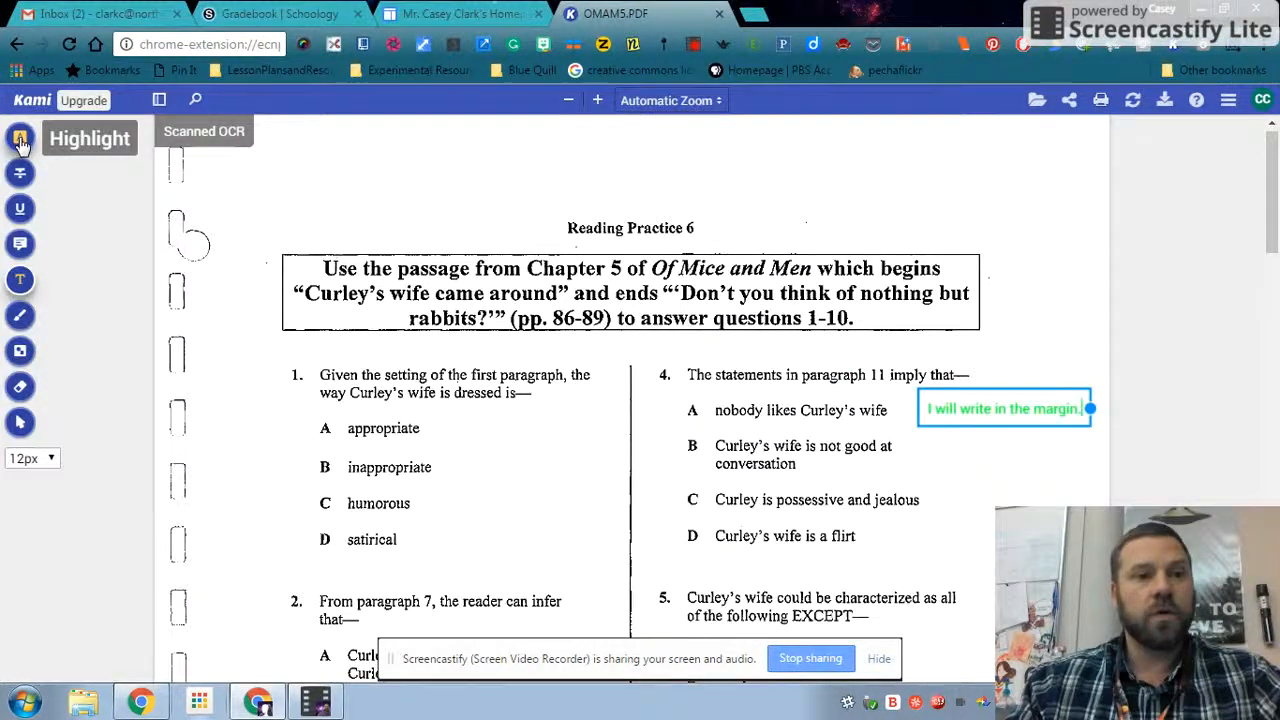
- Highlight part of question 1 and undo that highlight
{"action": "left_click", "coordinate": [20, 140]}
{"action": "left_click_drag", "start_coordinate": [314, 464], "coordinate": [384, 429]}
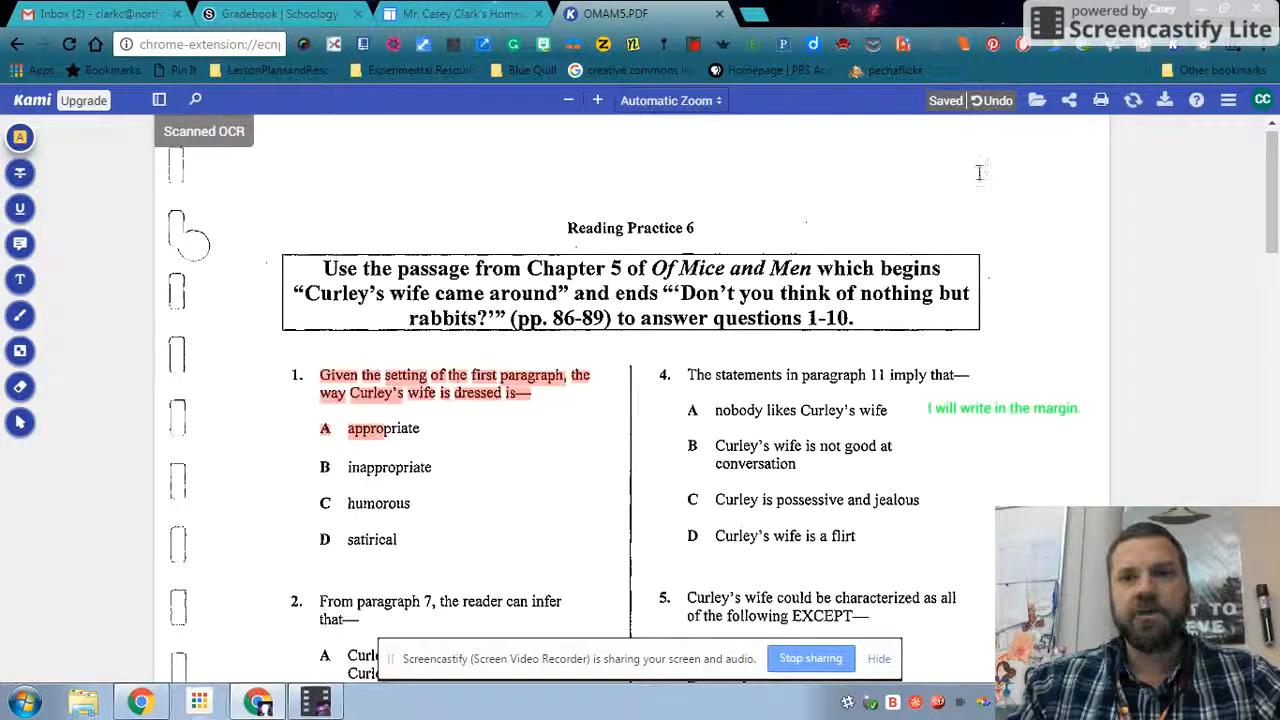
{"action": "left_click", "coordinate": [990, 101]}
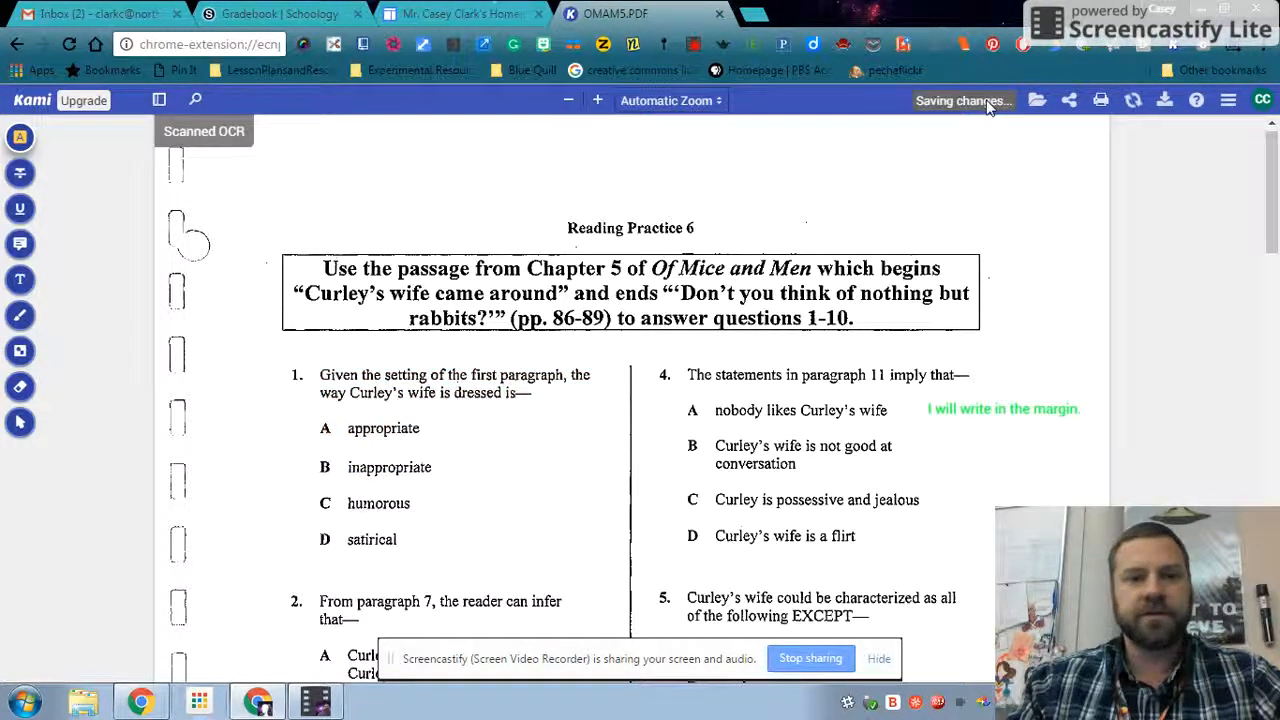
- Highlight option B "inappropriate" of question 1 in yellow
{"action": "left_click", "coordinate": [21, 140]}
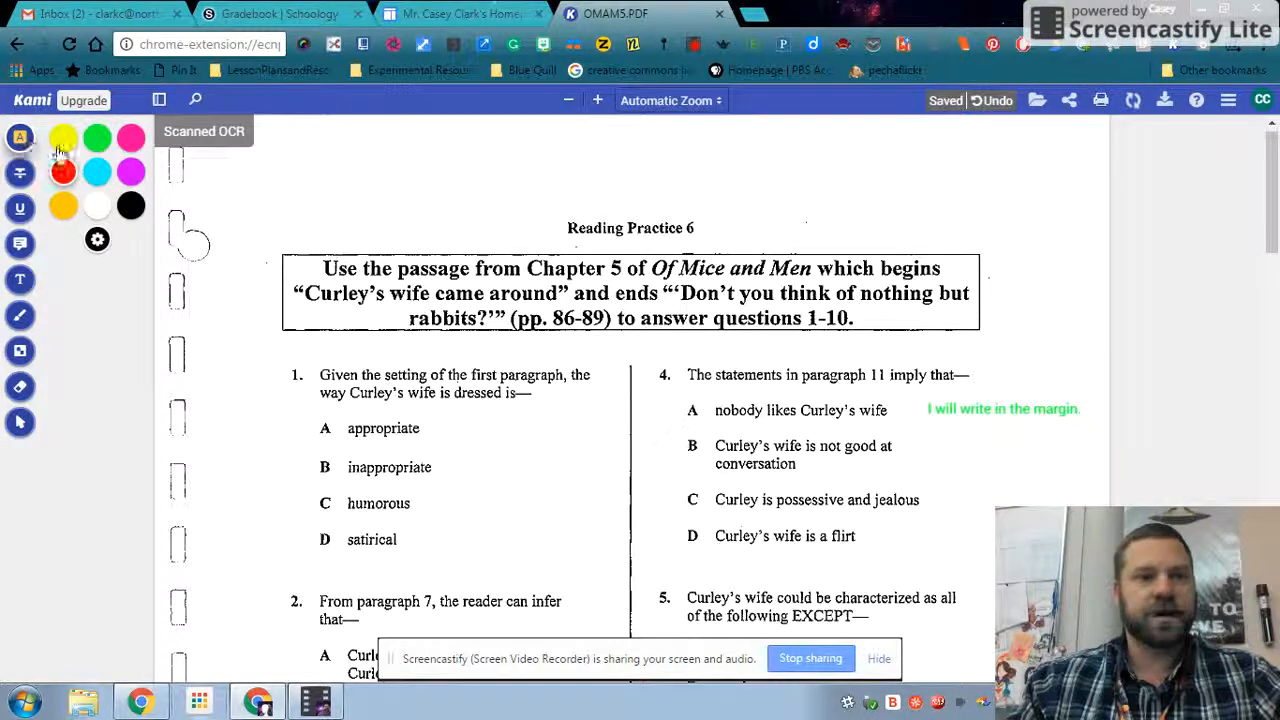
{"action": "left_click", "coordinate": [62, 140]}
{"action": "left_click_drag", "start_coordinate": [438, 470], "coordinate": [321, 467]}
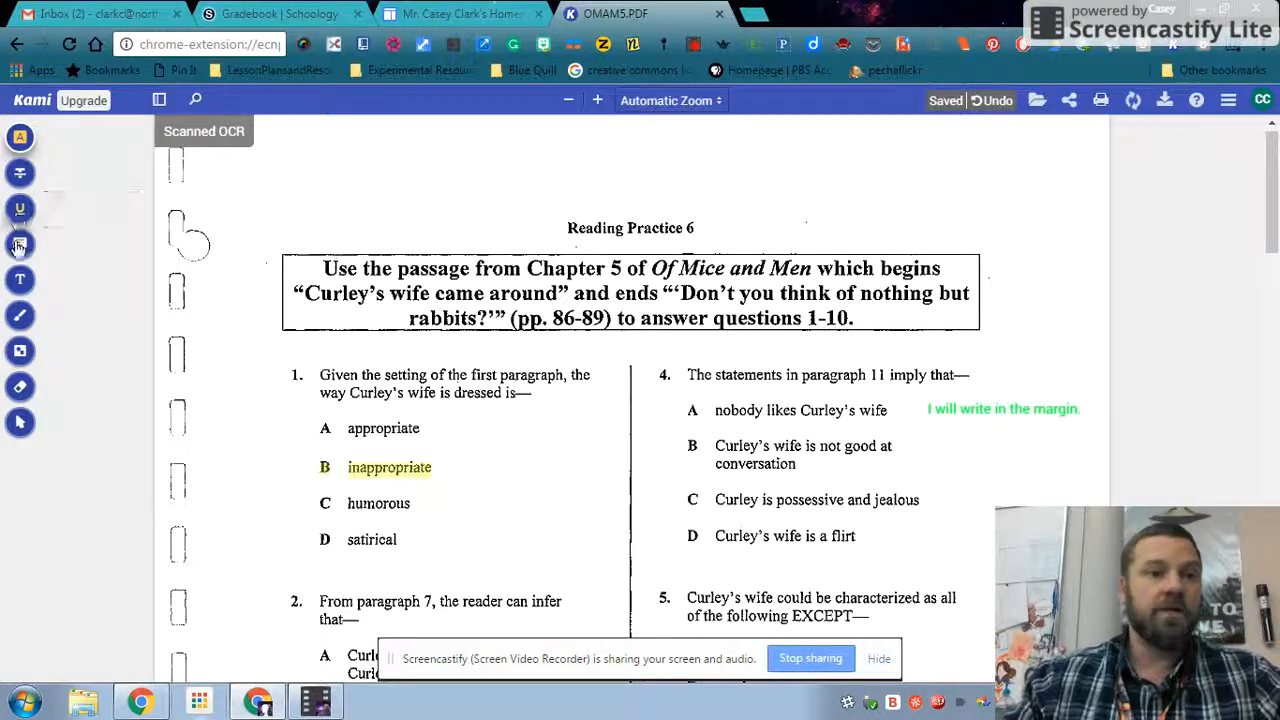
- Add the text comment "On page 32, Curly says..." beside option A of question 1
{"action": "left_click", "coordinate": [20, 279]}
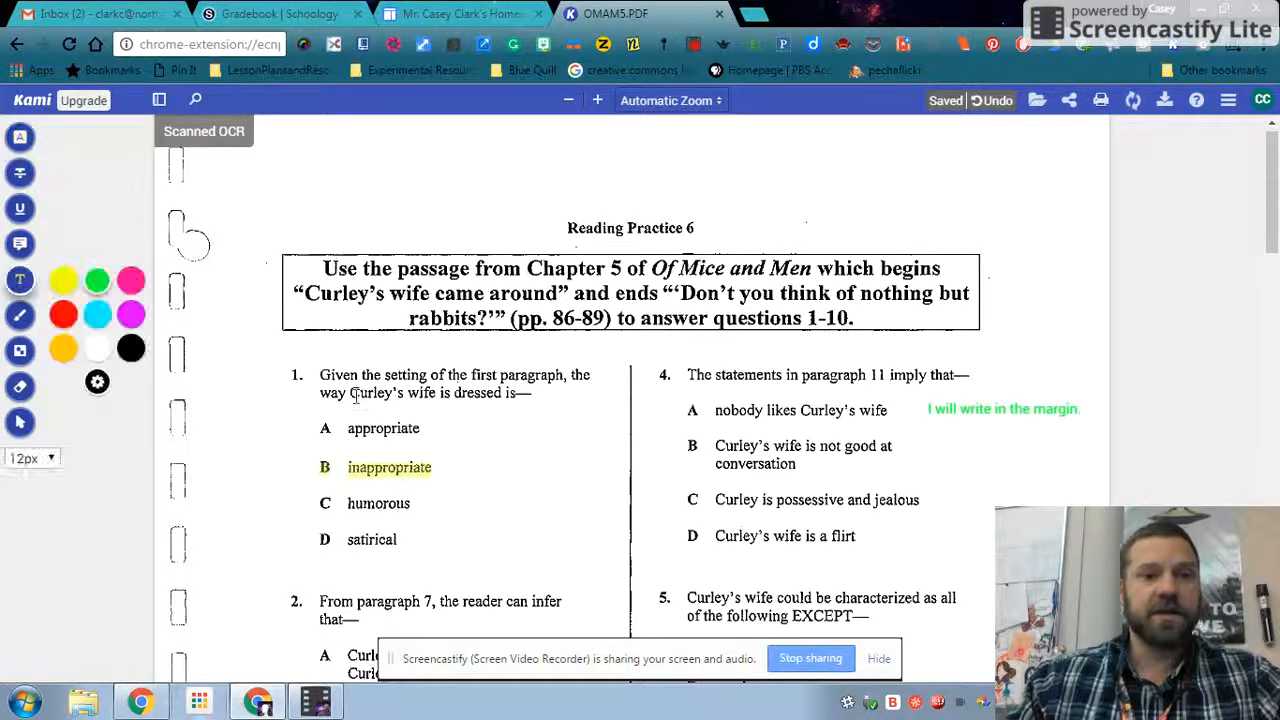
{"action": "left_click", "coordinate": [456, 428]}
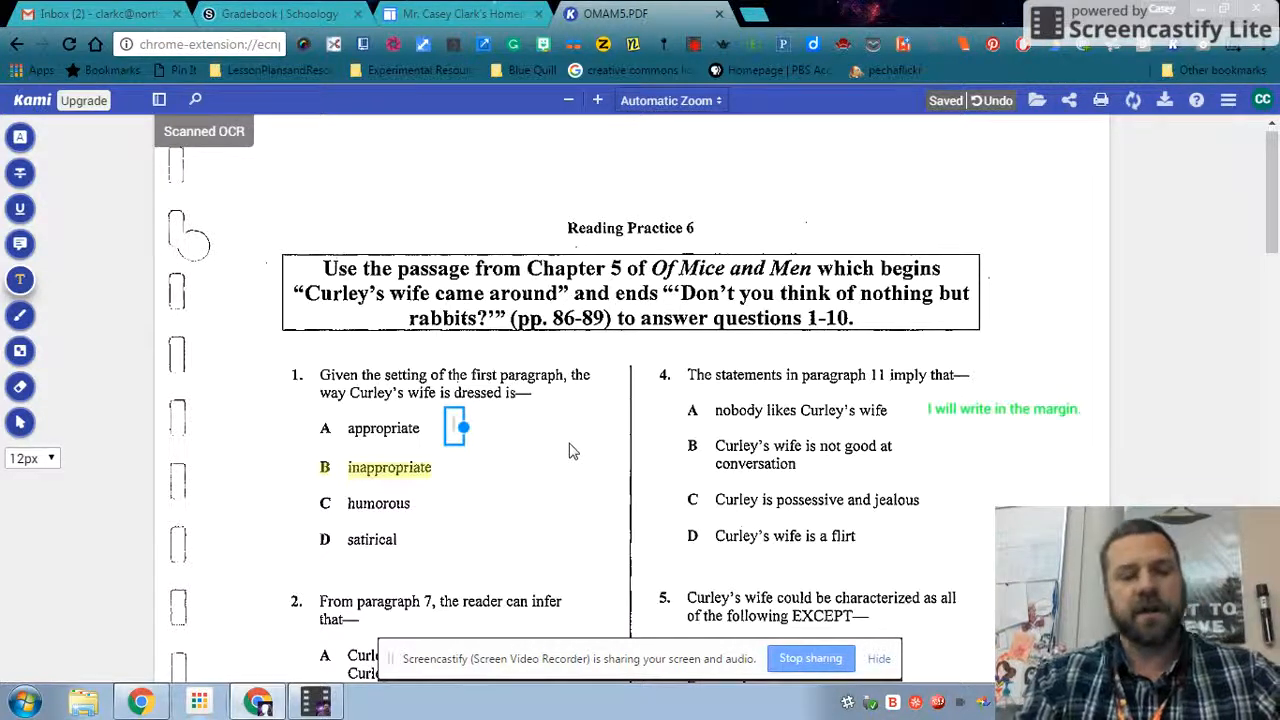
{"action": "type", "text": "On page"}
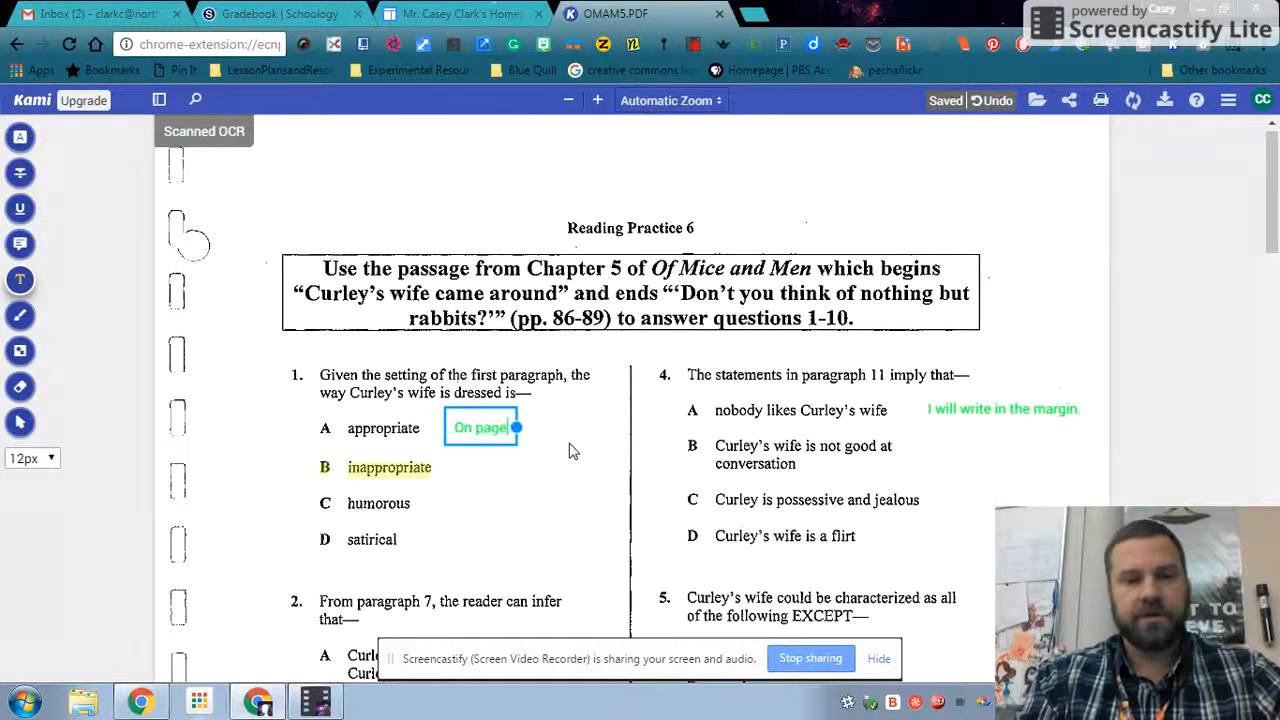
{"action": "type", "text": " 32, "}
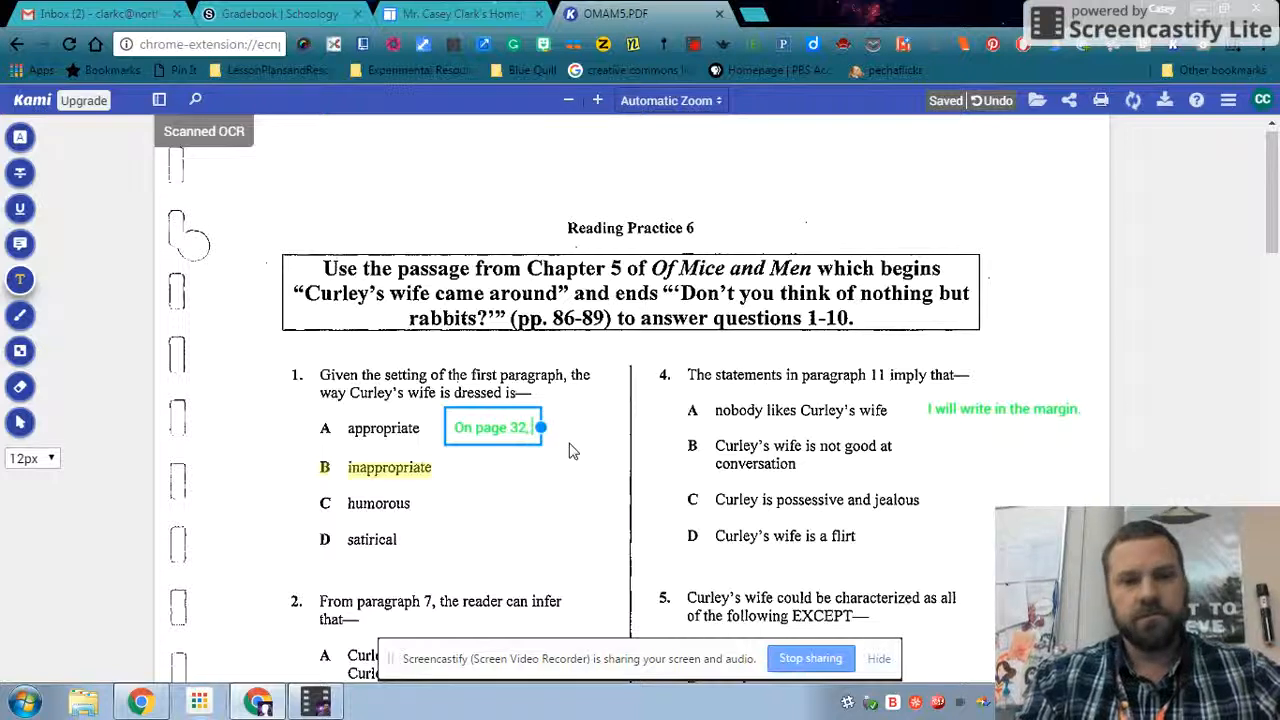
{"action": "type", "text": "Curly says"}
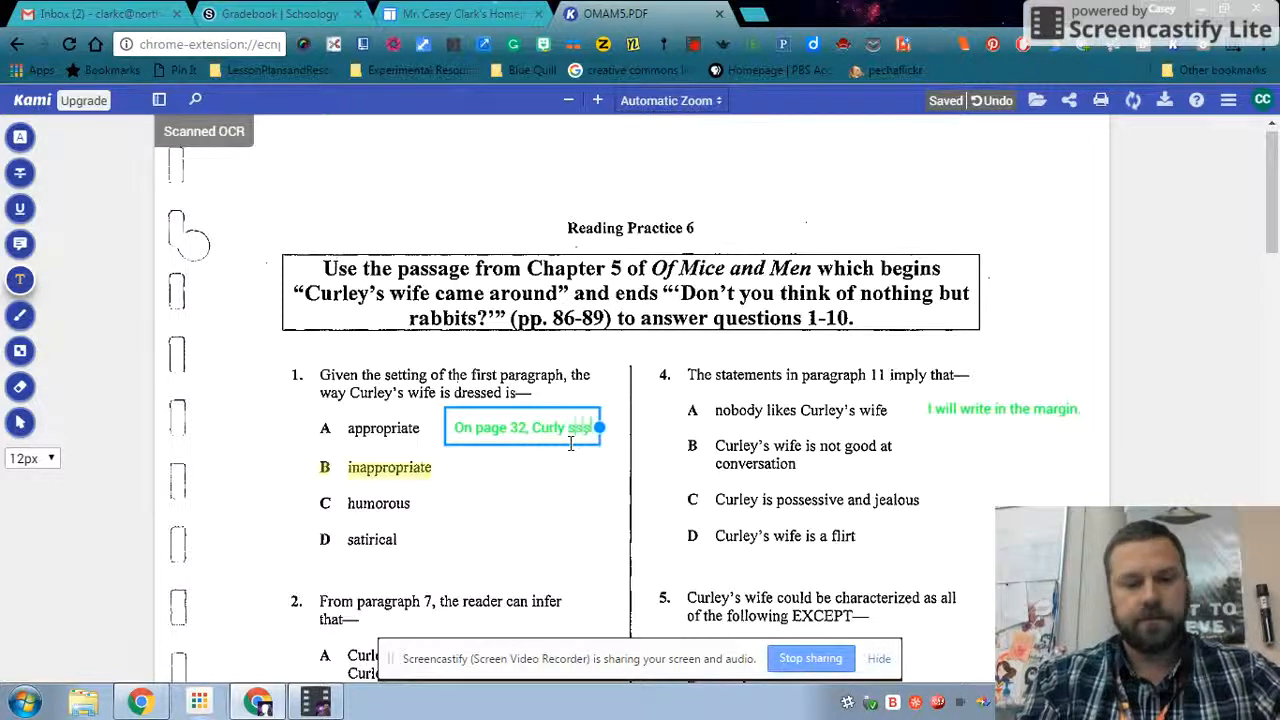
{"action": "type", "text": "..."}
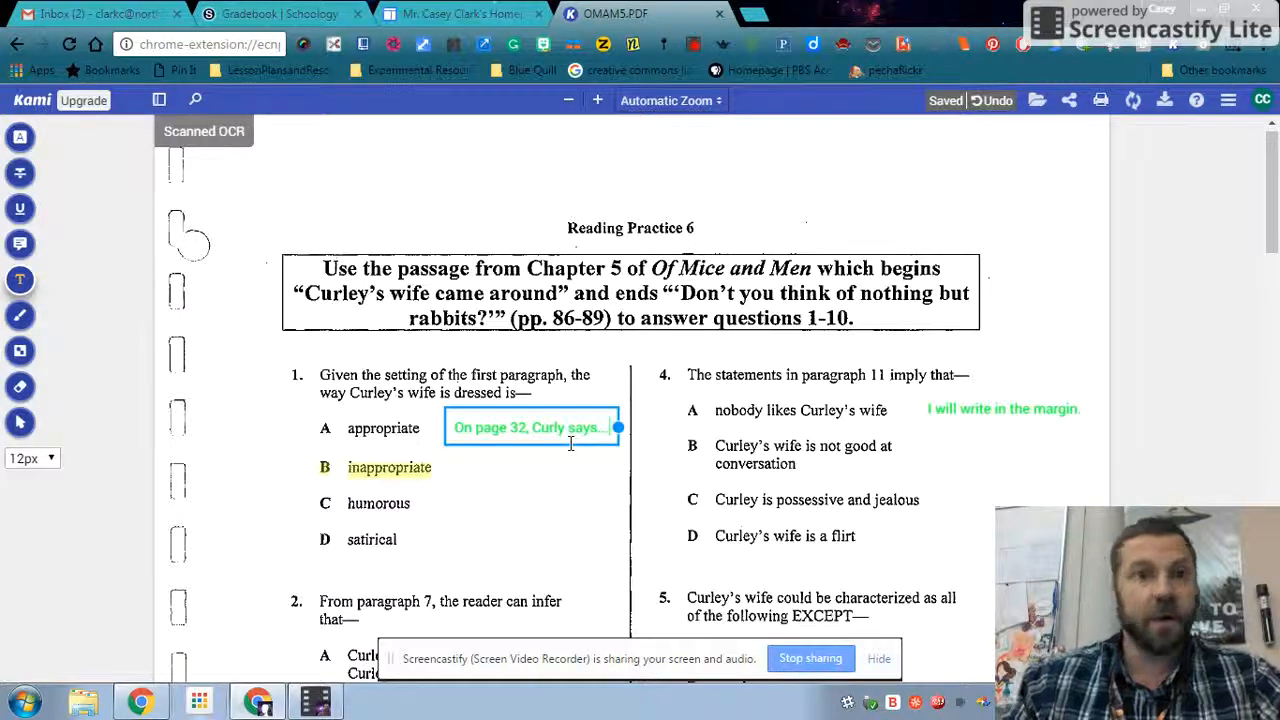
- Strike through options A "appropriate" and C "humorous" in question 1
{"action": "left_click", "coordinate": [1273, 222]}
{"action": "left_click_drag", "start_coordinate": [1273, 222], "coordinate": [1273, 496]}
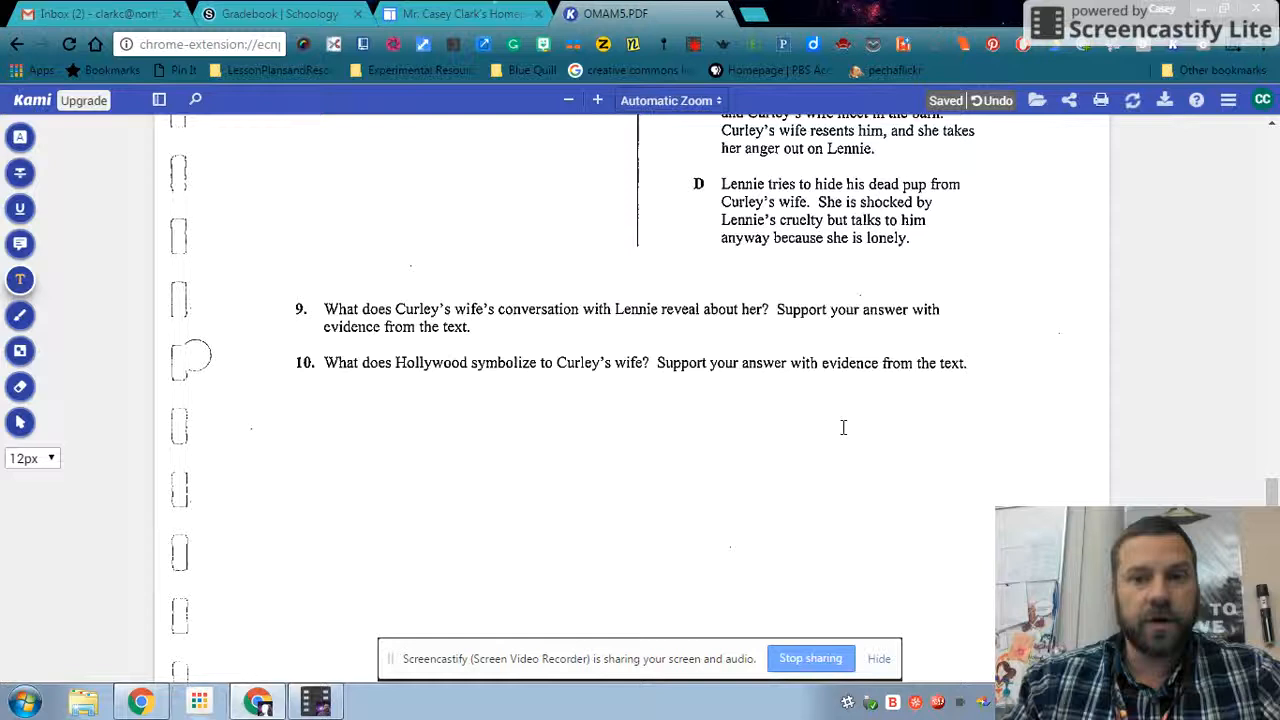
{"action": "left_click_drag", "start_coordinate": [1272, 490], "coordinate": [1274, 203]}
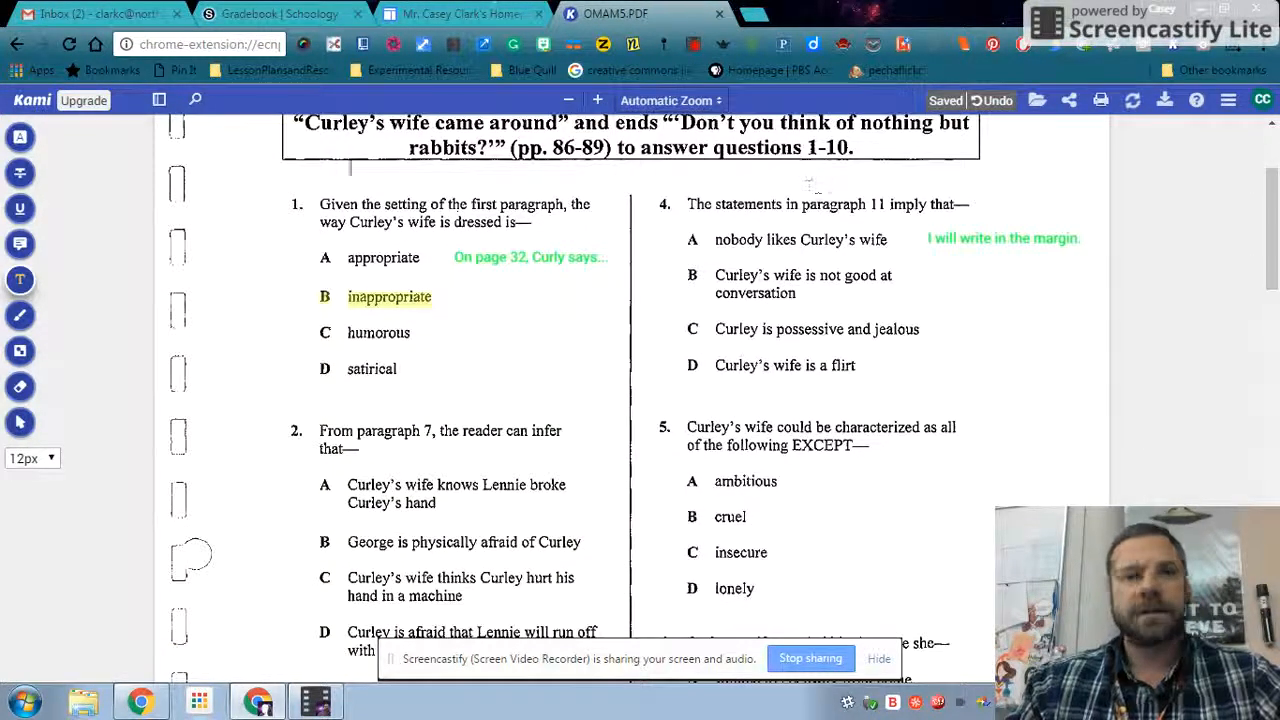
{"action": "left_click", "coordinate": [20, 172]}
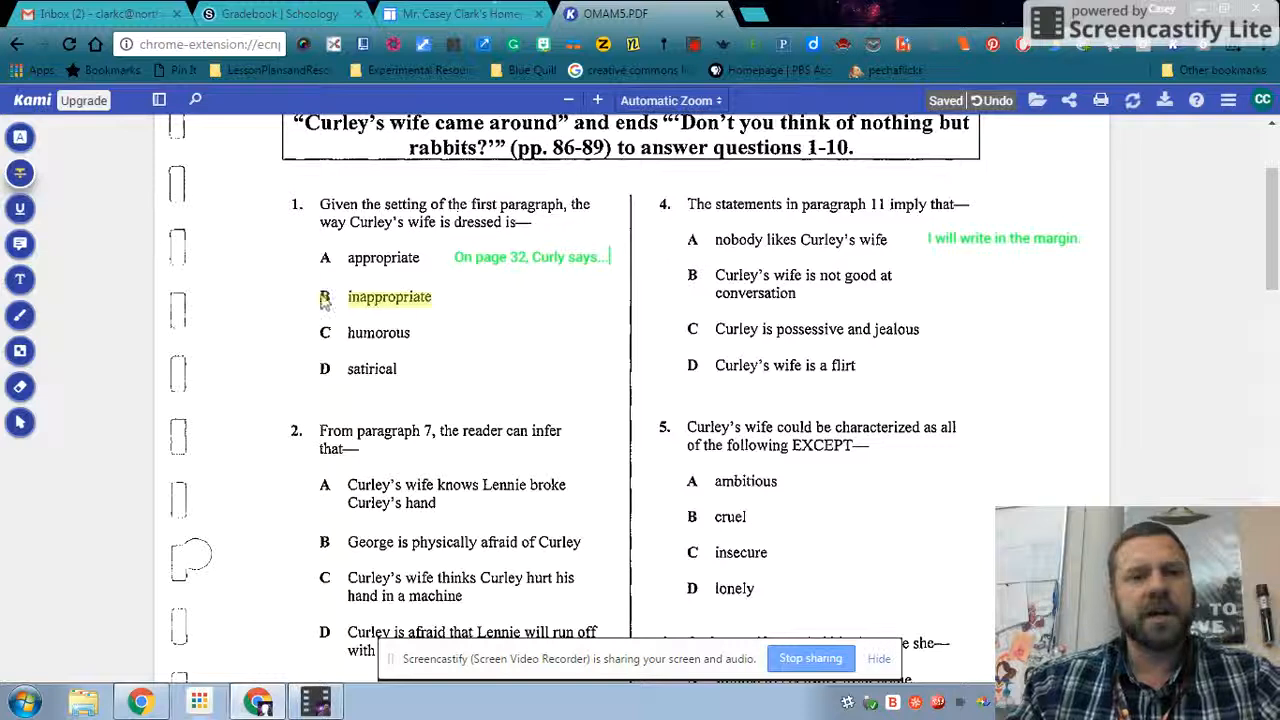
{"action": "mouse_move", "coordinate": [318, 252]}
{"action": "left_mouse_down"}
{"action": "mouse_move", "coordinate": [383, 257]}
{"action": "mouse_move", "coordinate": [307, 256]}
{"action": "left_mouse_up"}
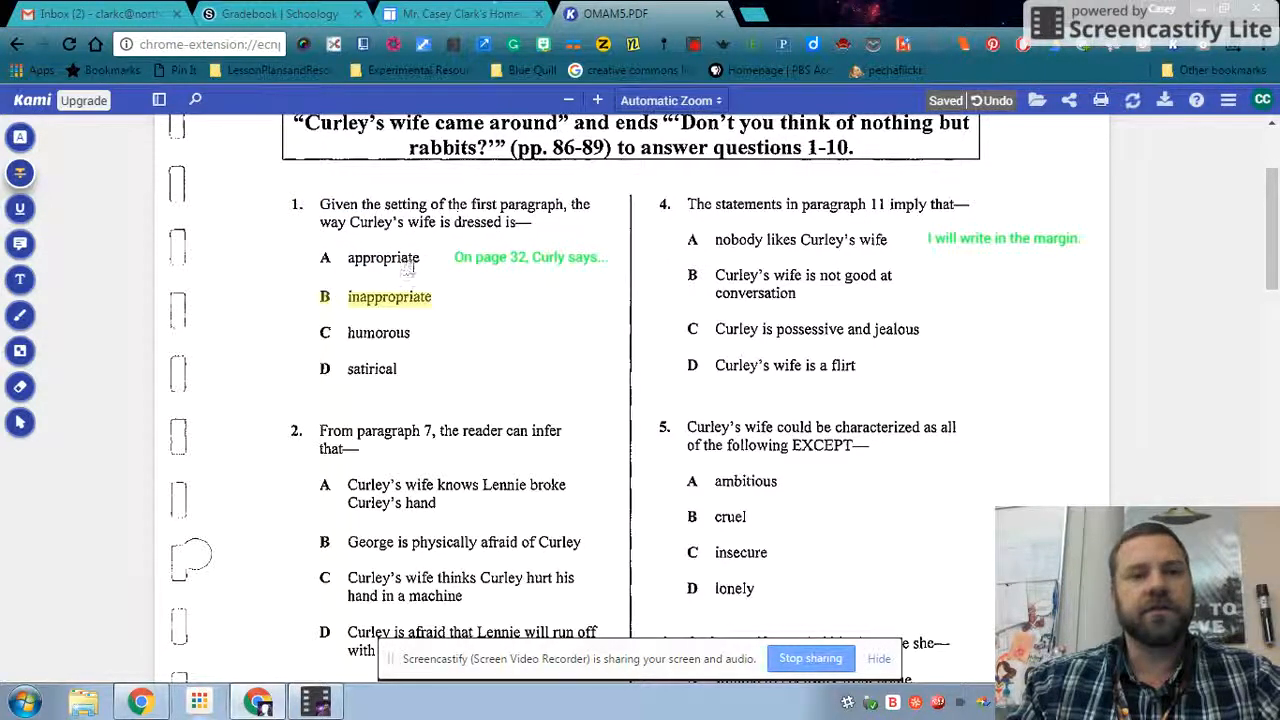
{"action": "left_click_drag", "start_coordinate": [422, 258], "coordinate": [324, 258]}
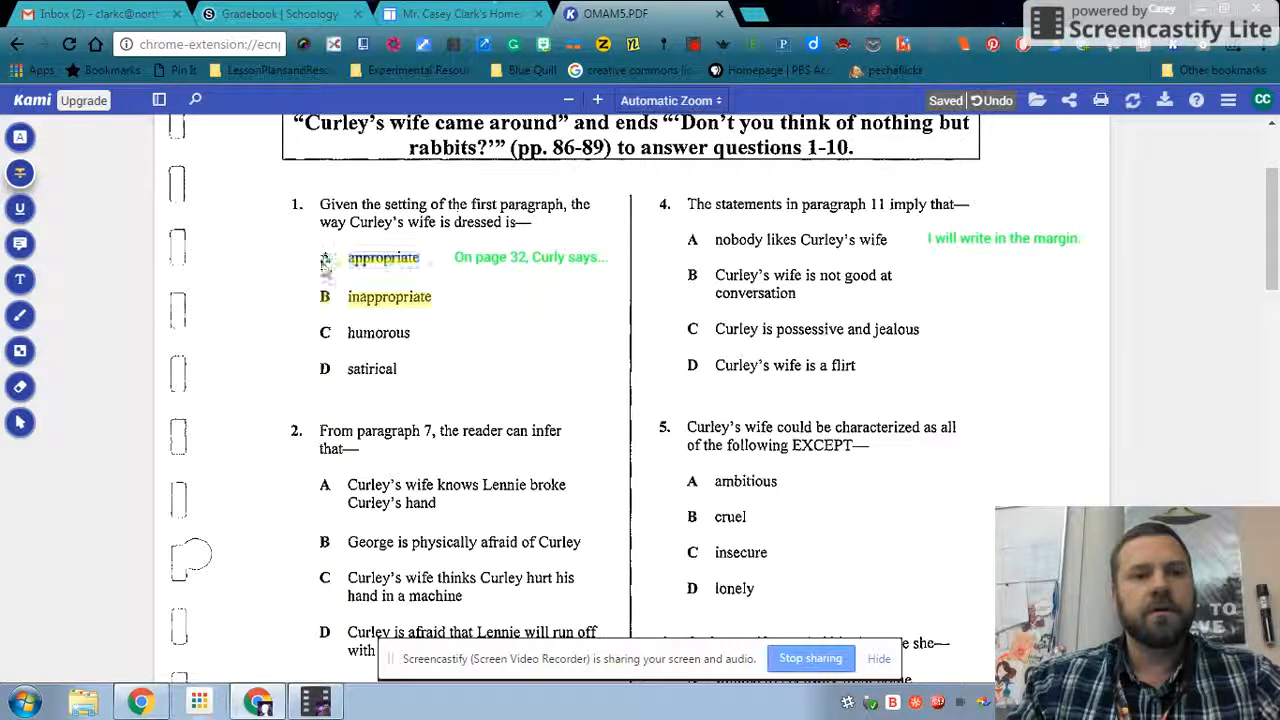
{"action": "left_click_drag", "start_coordinate": [408, 334], "coordinate": [330, 337]}
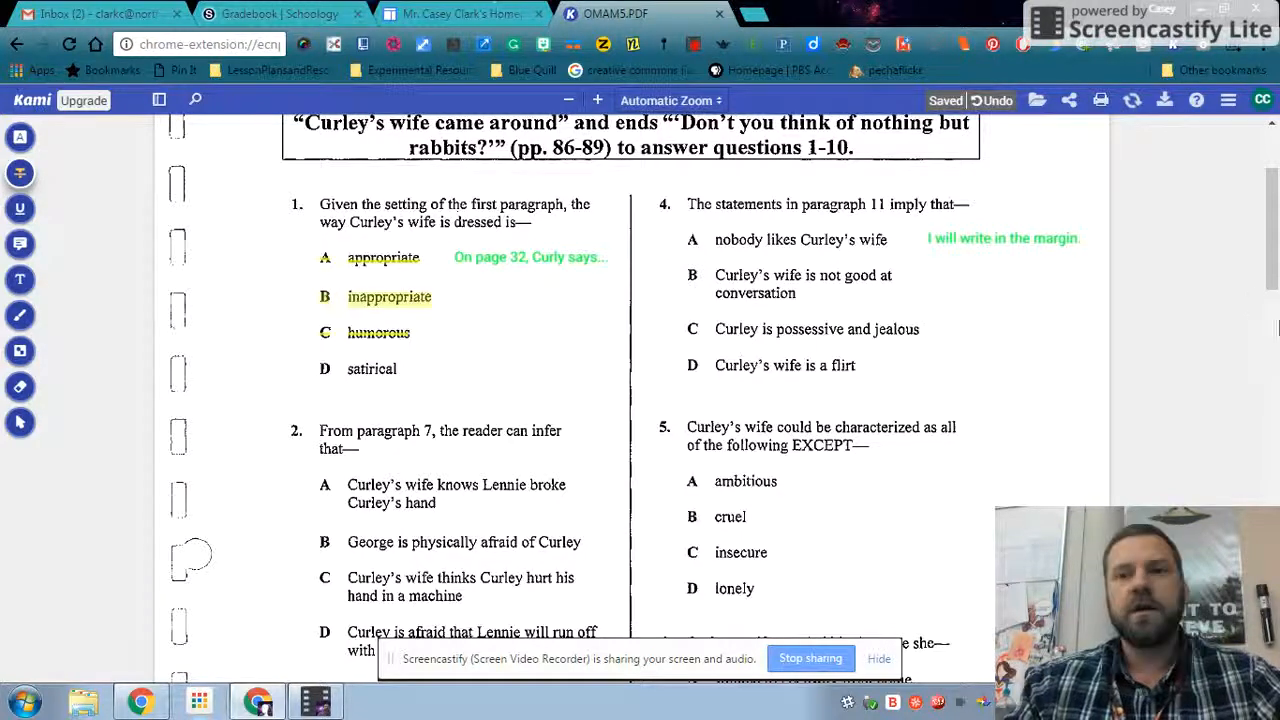
- Review the export options for Google Drive with annotations, then close the export dialog
{"action": "left_click_drag", "start_coordinate": [1270, 242], "coordinate": [1269, 201]}
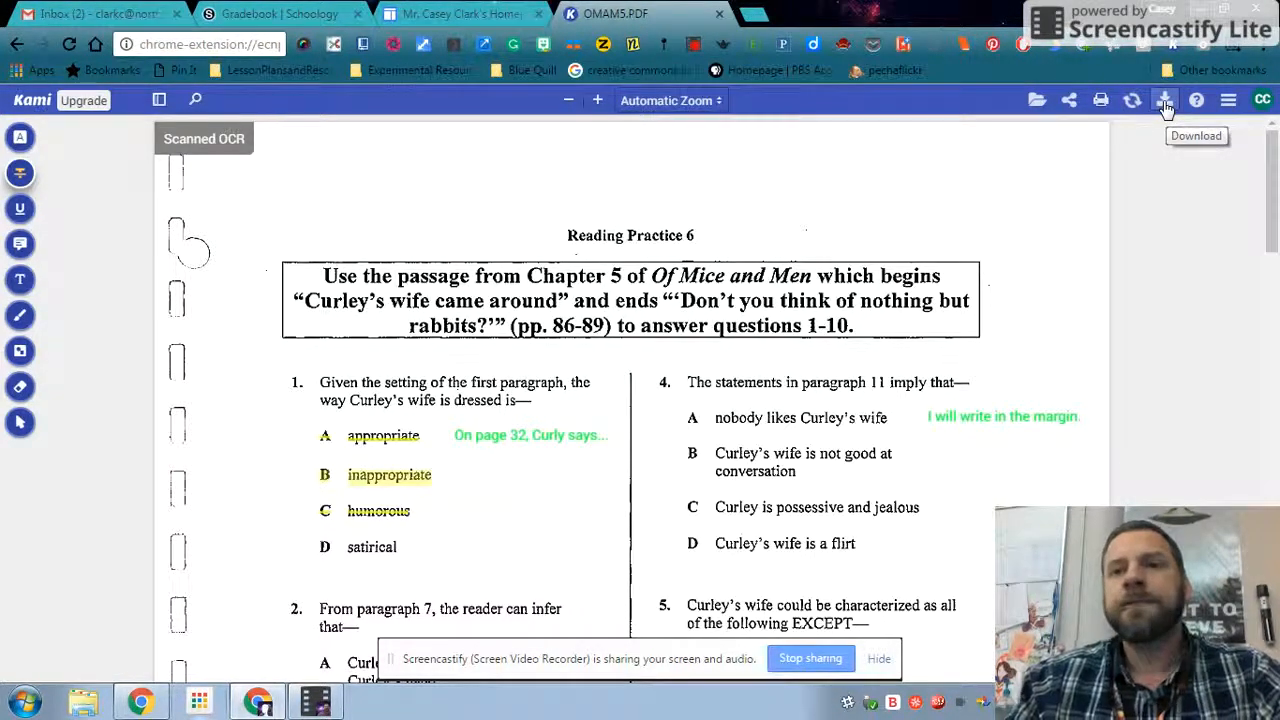
{"action": "left_click", "coordinate": [1165, 104]}
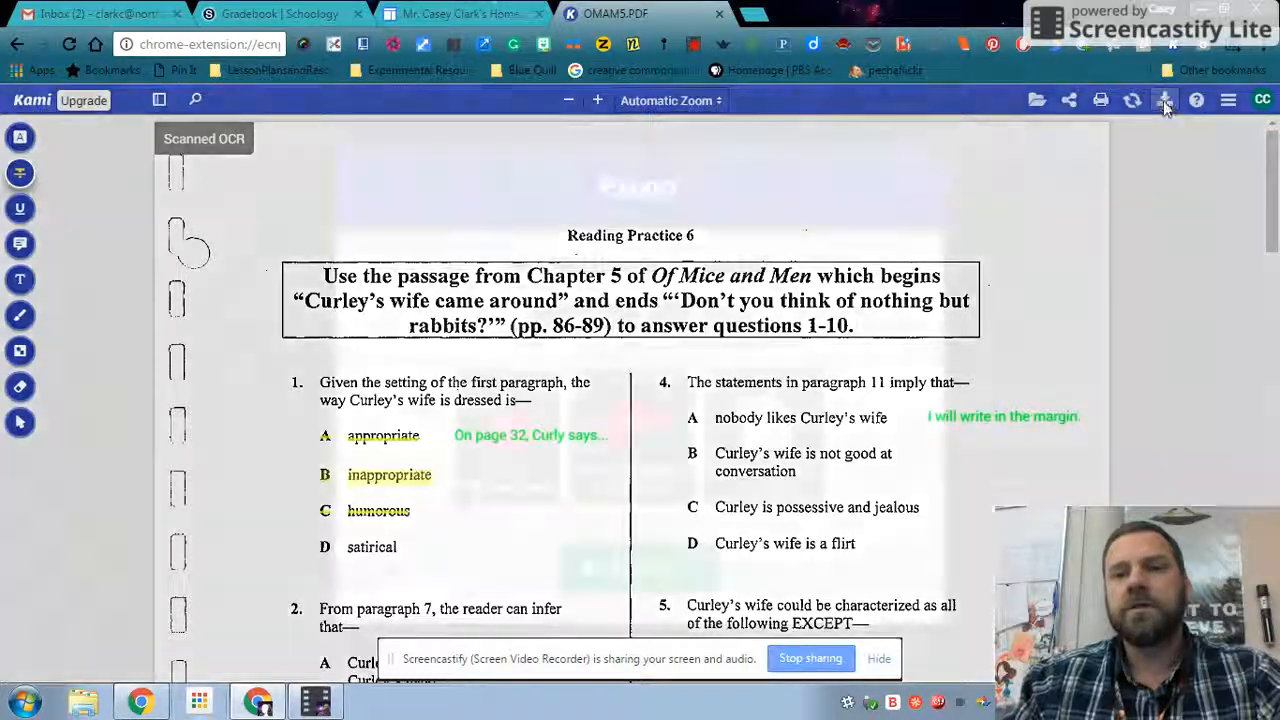
{"action": "left_click", "coordinate": [700, 320]}
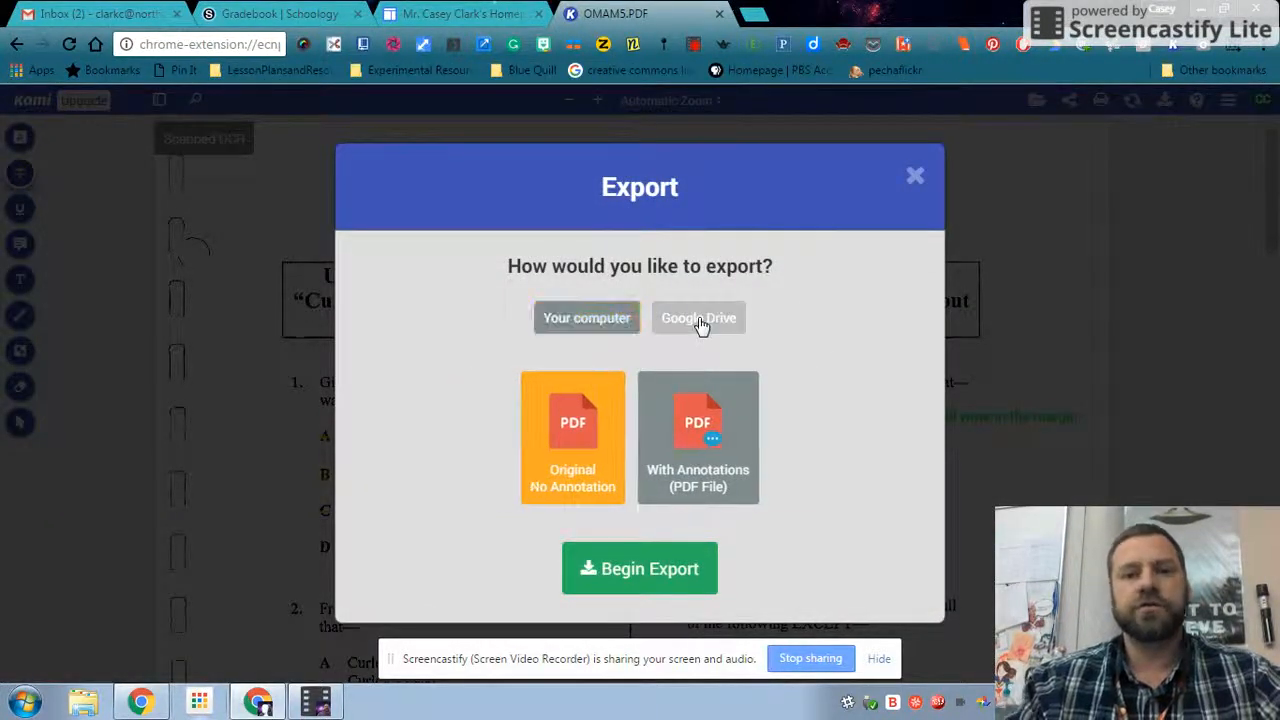
{"action": "left_click", "coordinate": [690, 418]}
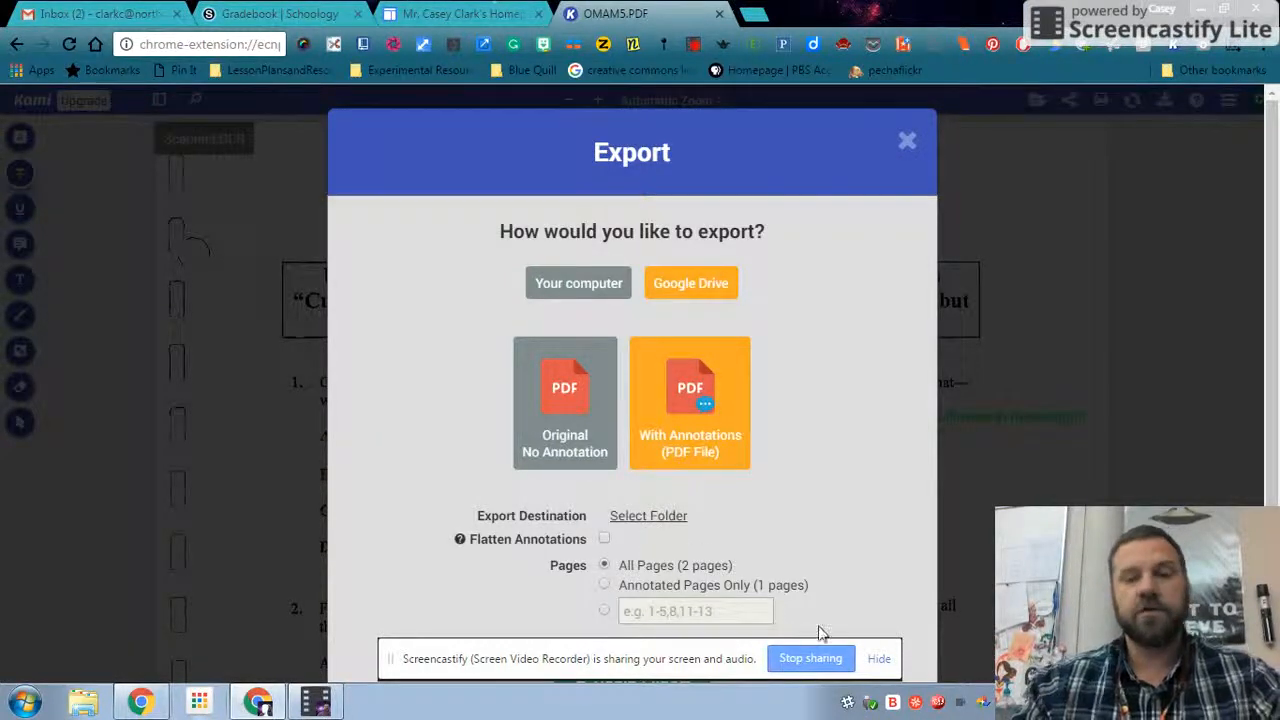
{"action": "left_click_drag", "start_coordinate": [1276, 298], "coordinate": [1277, 380]}
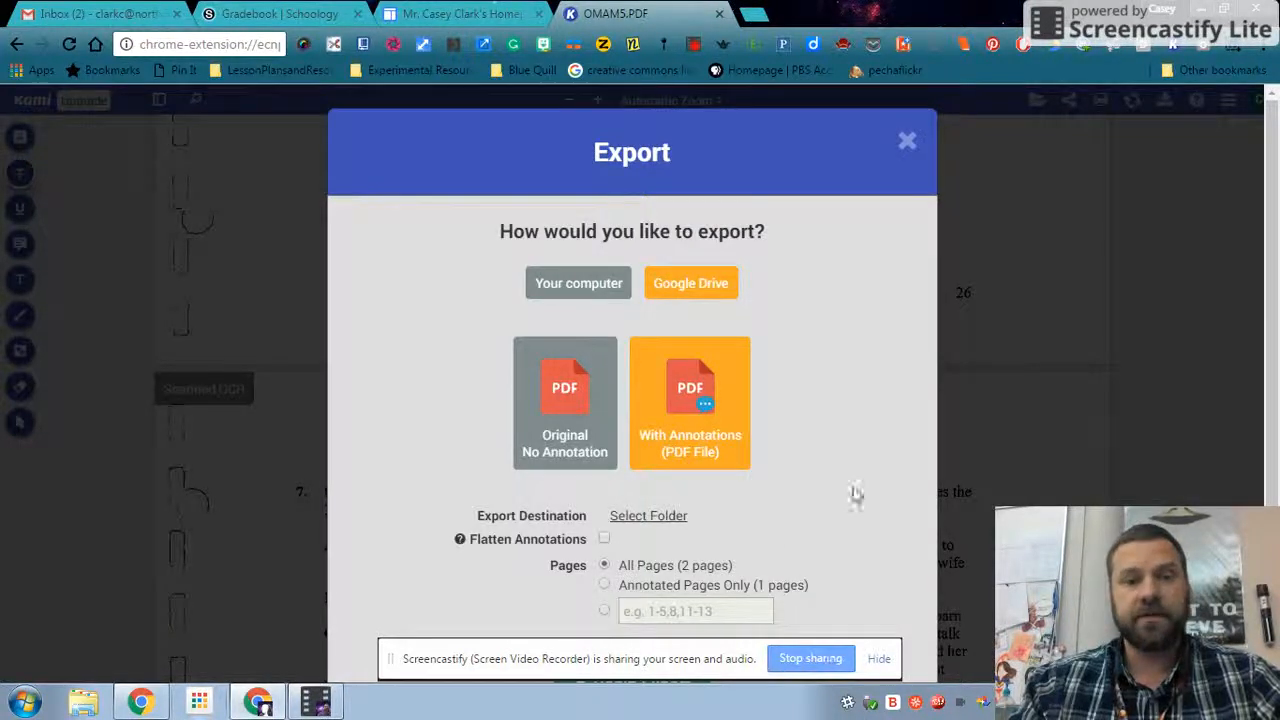
{"action": "left_click", "coordinate": [906, 142]}
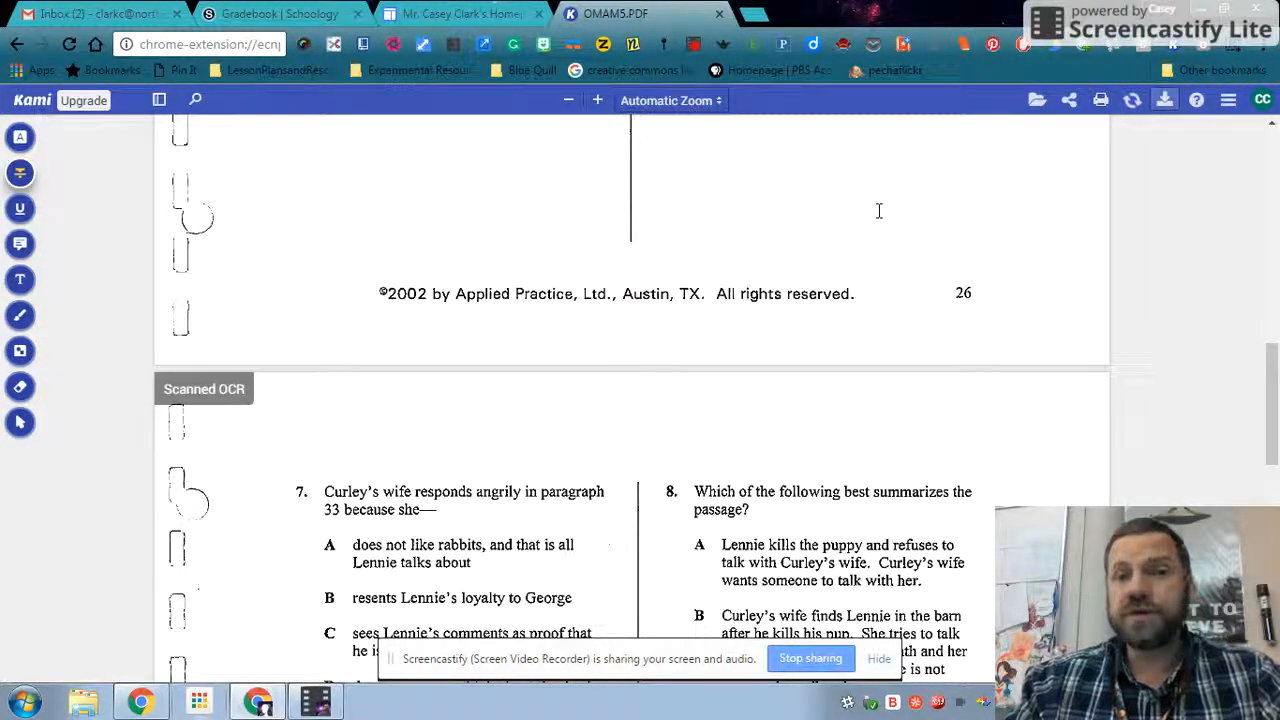
- Upload the document from the sharing dialog to get a link, then close the dialog
{"action": "left_click", "coordinate": [1069, 100]}
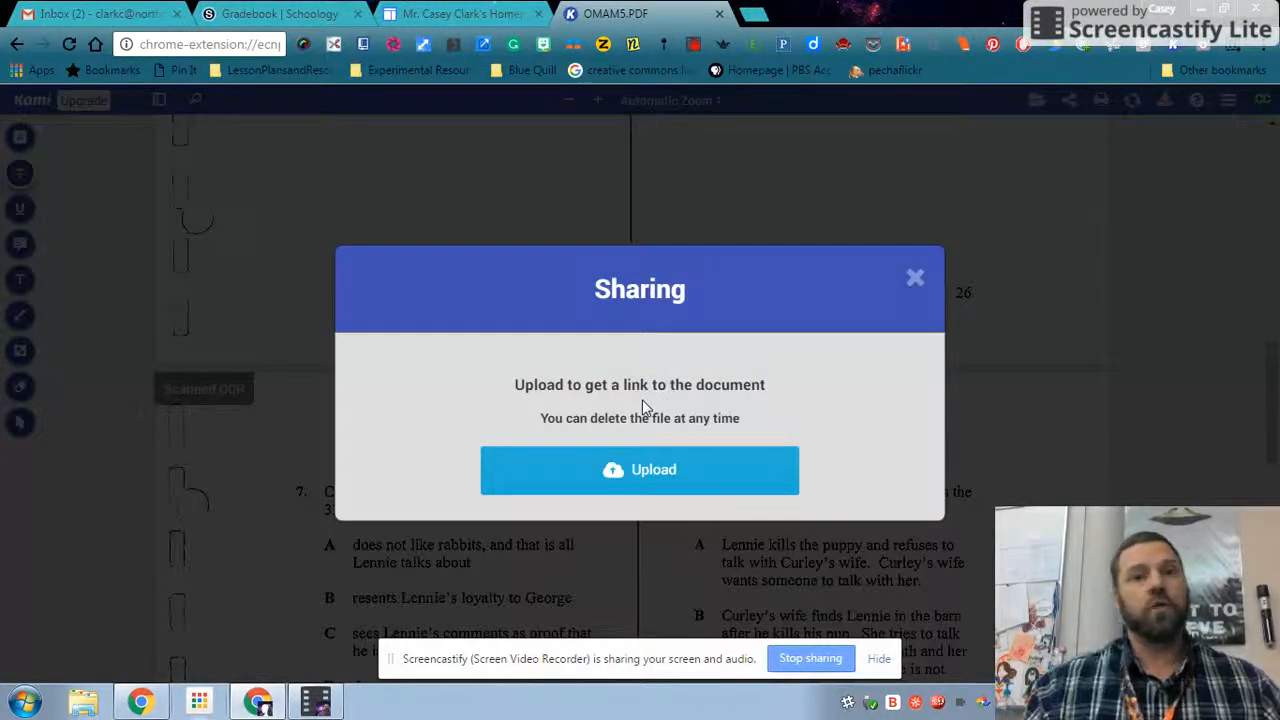
{"action": "left_click", "coordinate": [649, 472]}
{"action": "left_click", "coordinate": [915, 278]}
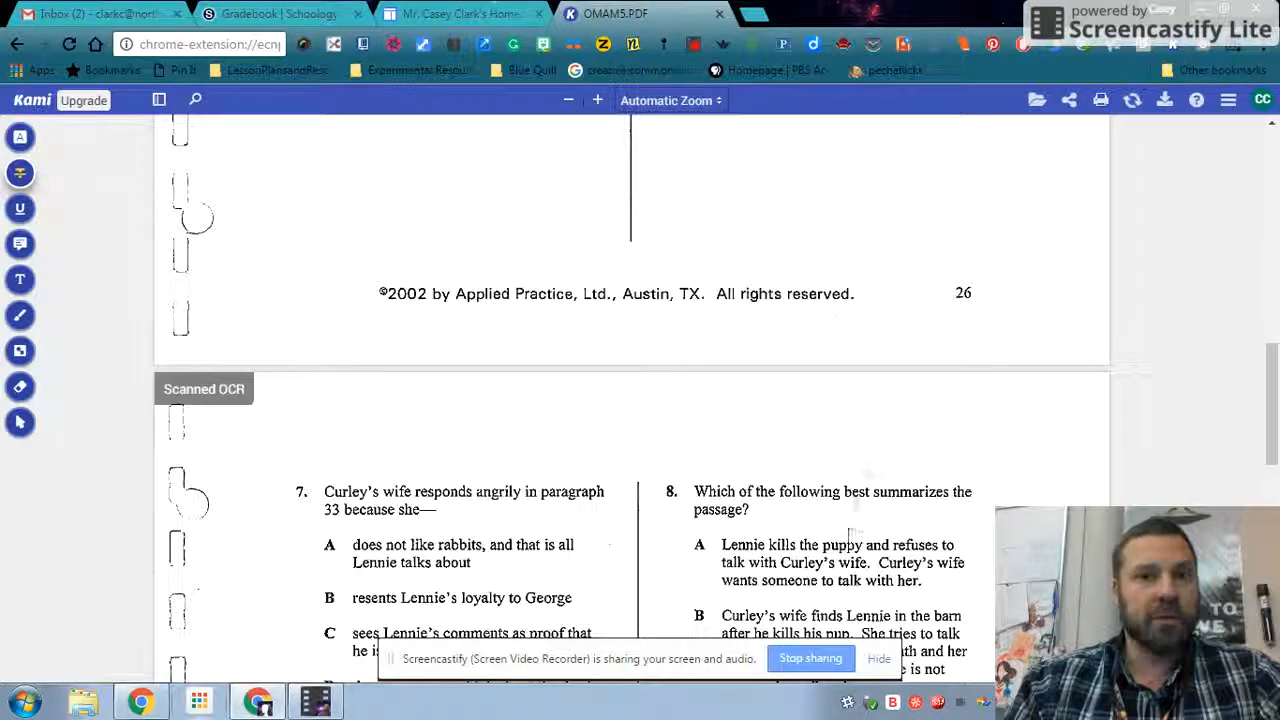
{"action": "left_click", "coordinate": [312, 705]}
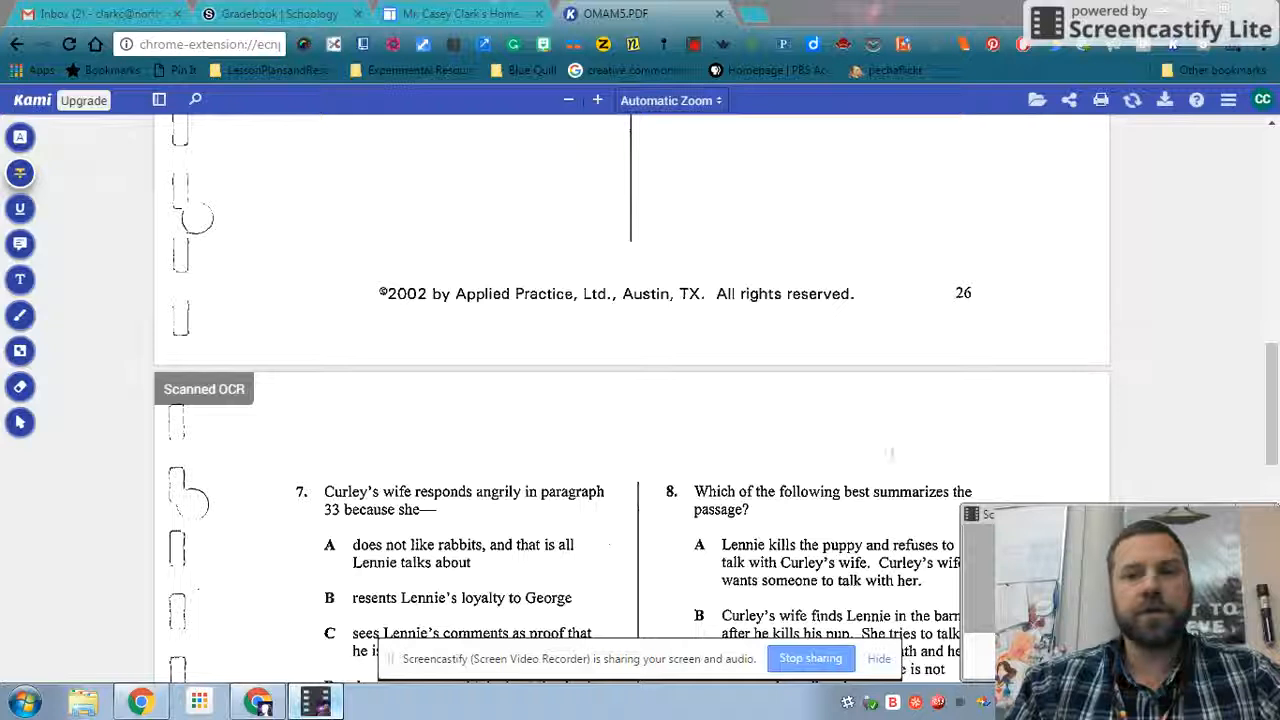